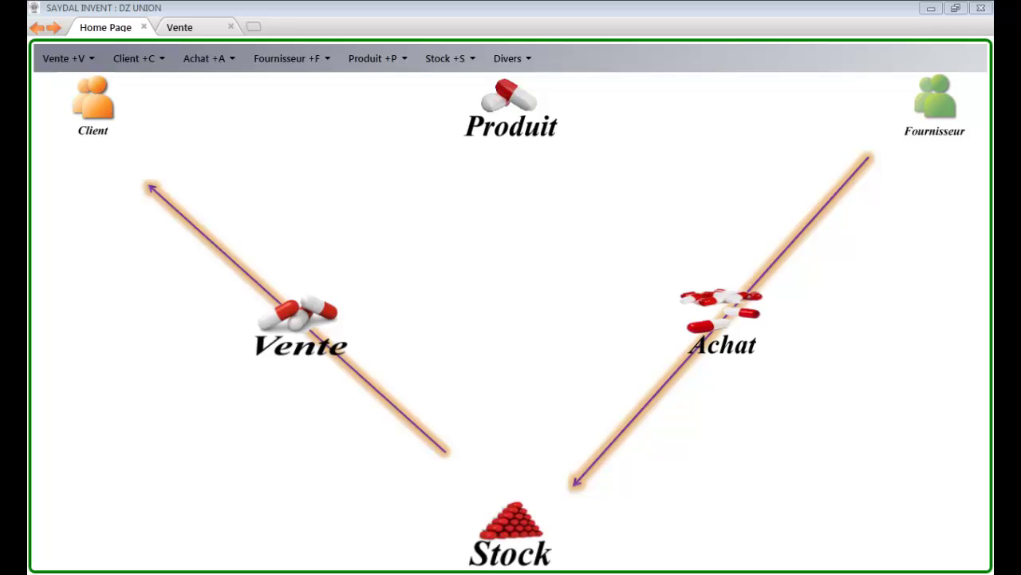
Step: Open and close a spare tab, then add two new Home Page tabs after Vente
key("ctrl+t")
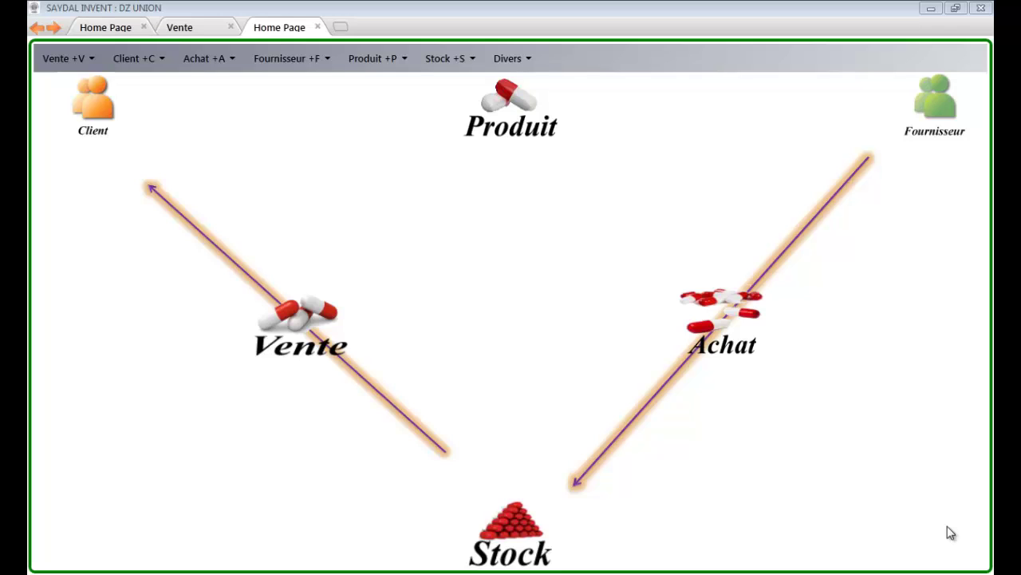
left_click(317, 27)
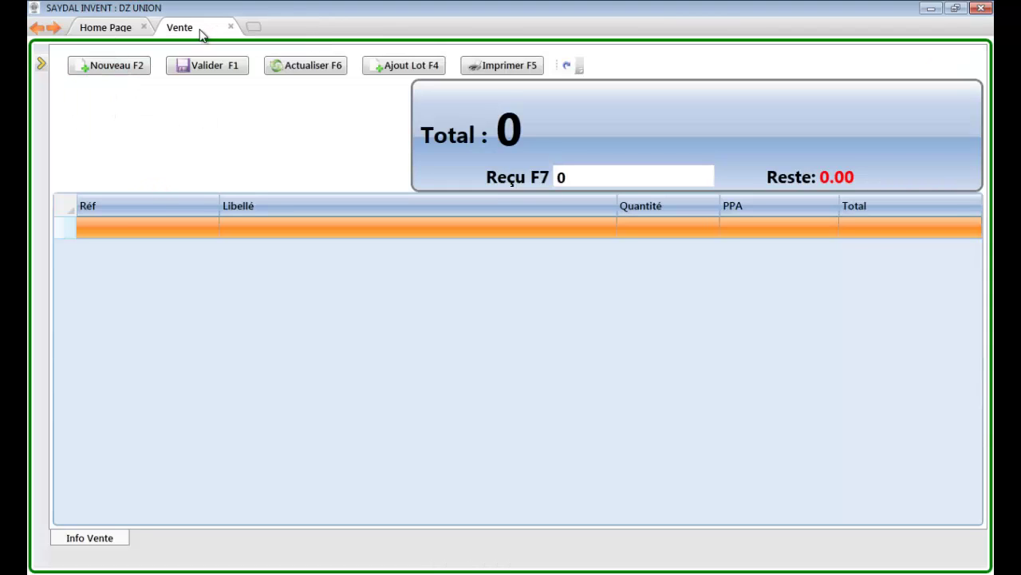
left_click(254, 27)
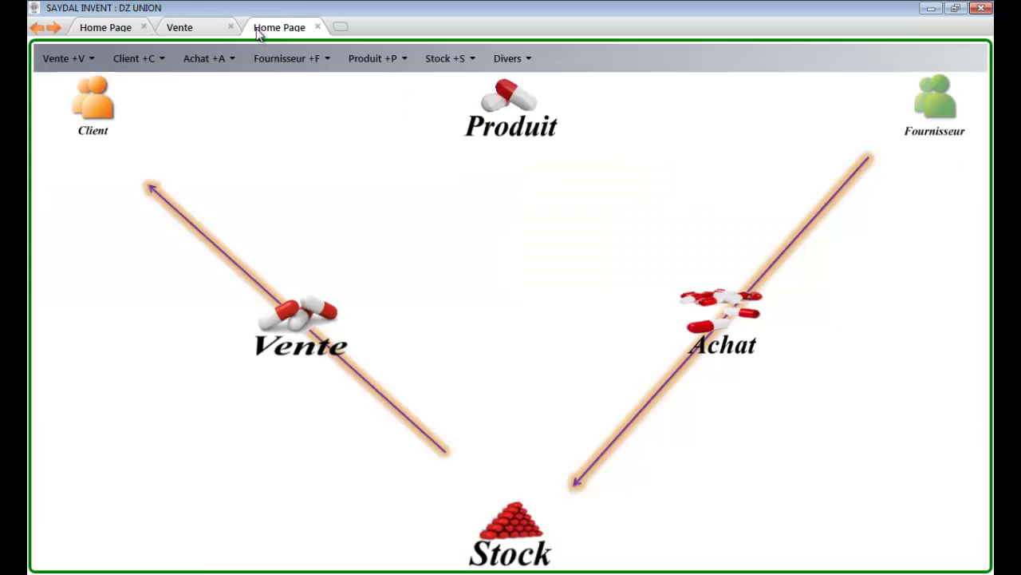
left_click(339, 28)
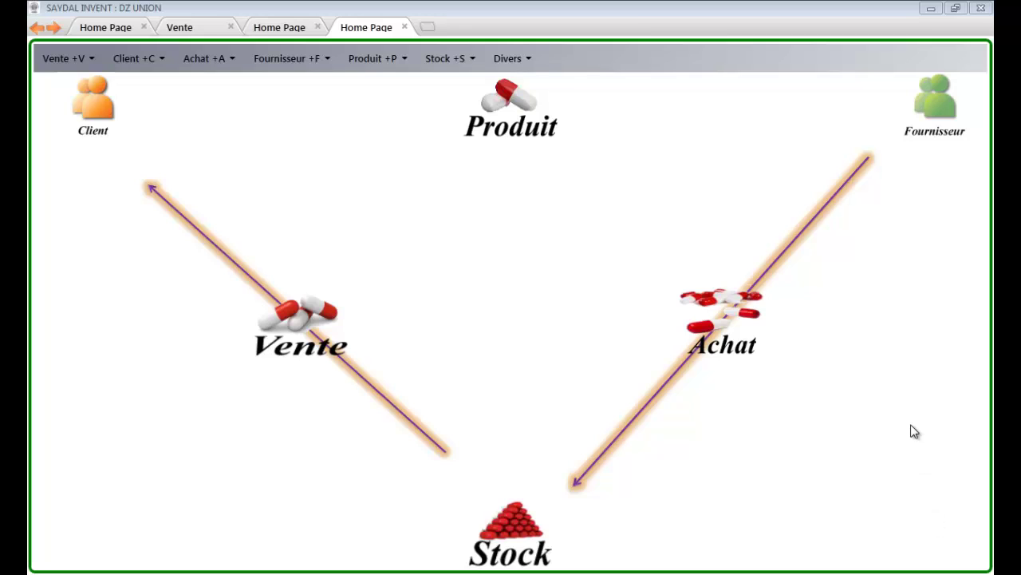
mouse_move(938, 127)
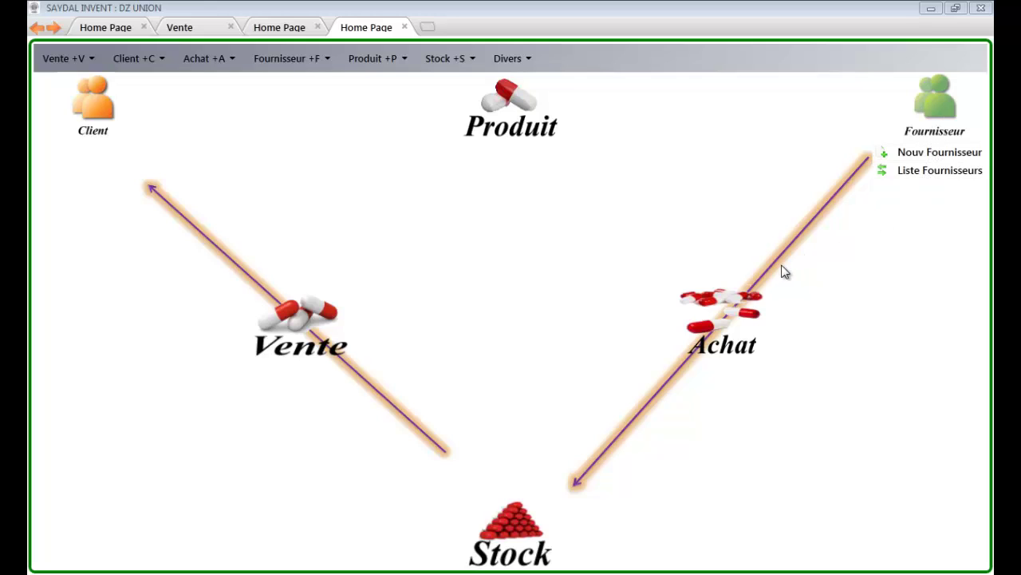
mouse_move(739, 296)
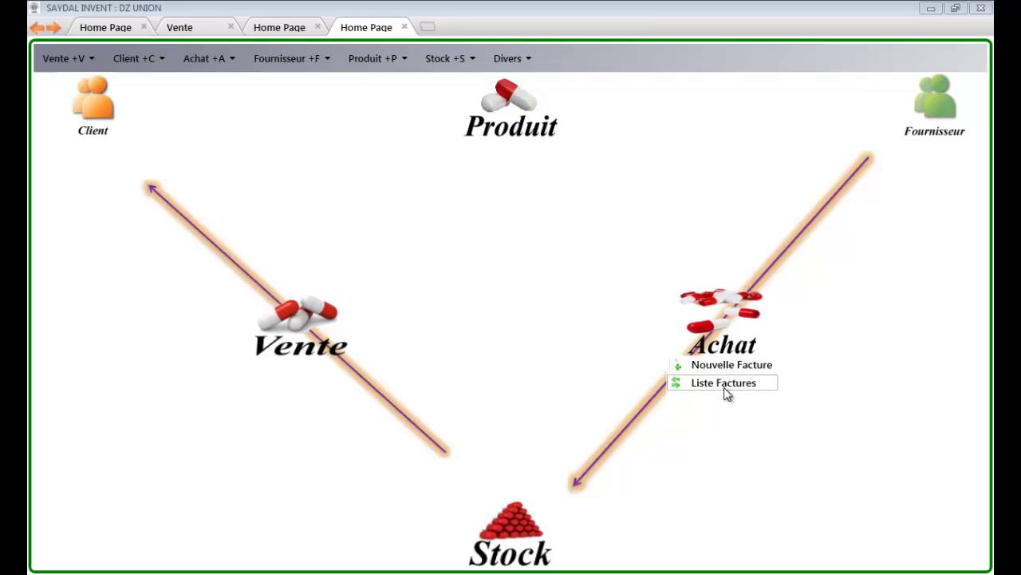
mouse_move(333, 346)
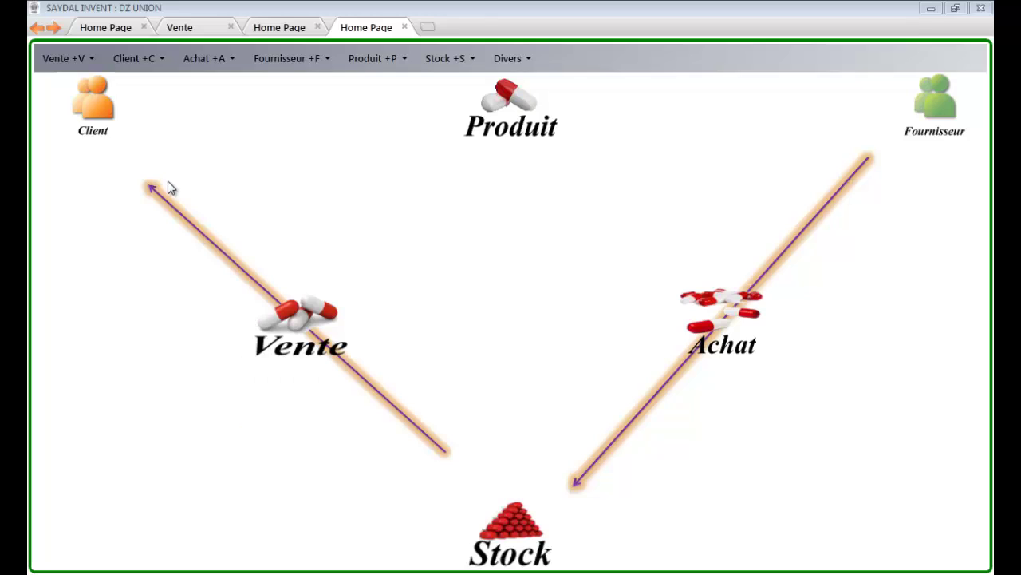
mouse_move(98, 103)
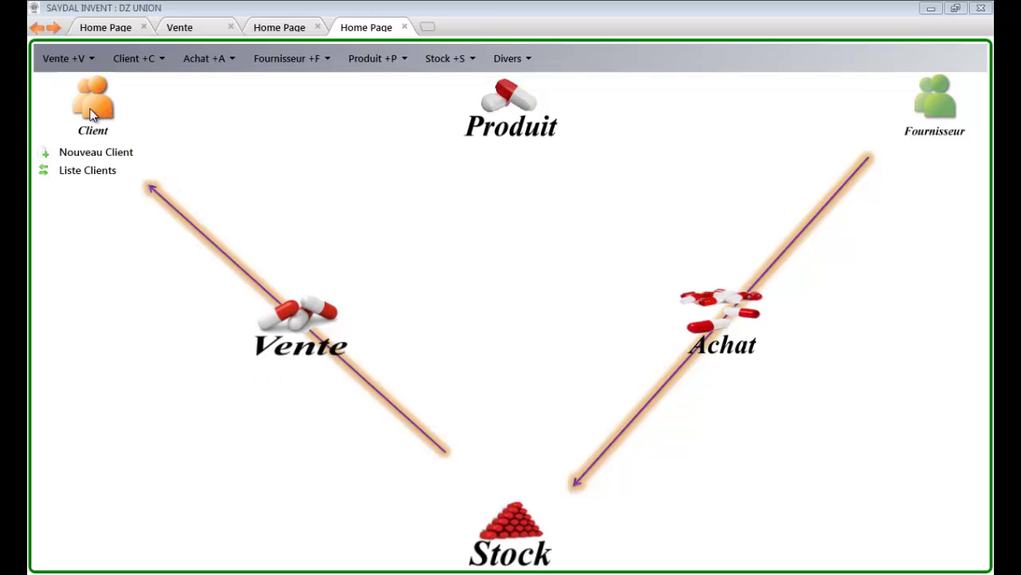
mouse_move(503, 121)
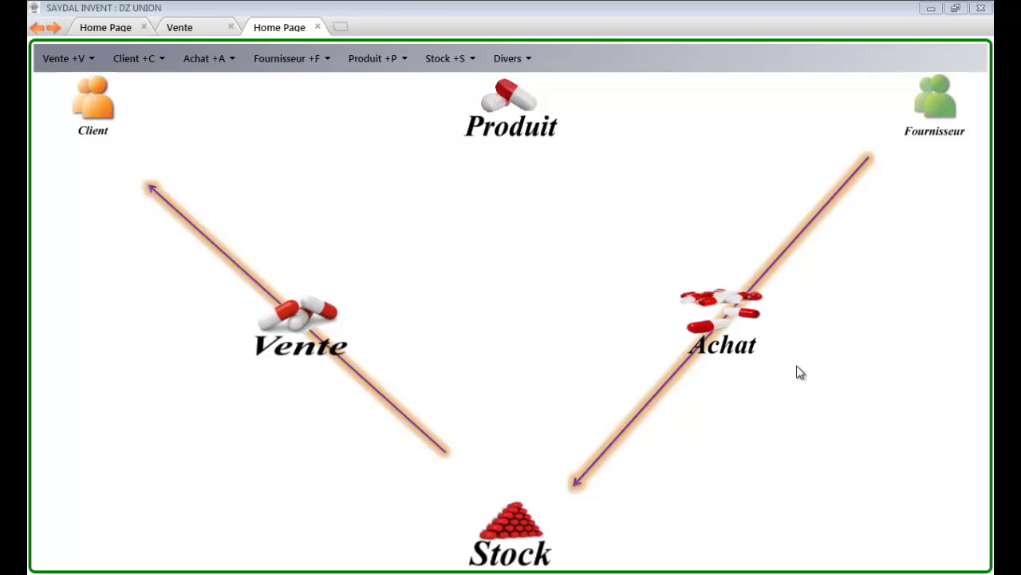
Step: Start a new purchase invoice numbered fact1, keeping the date 18/03/2013
left_click(736, 296)
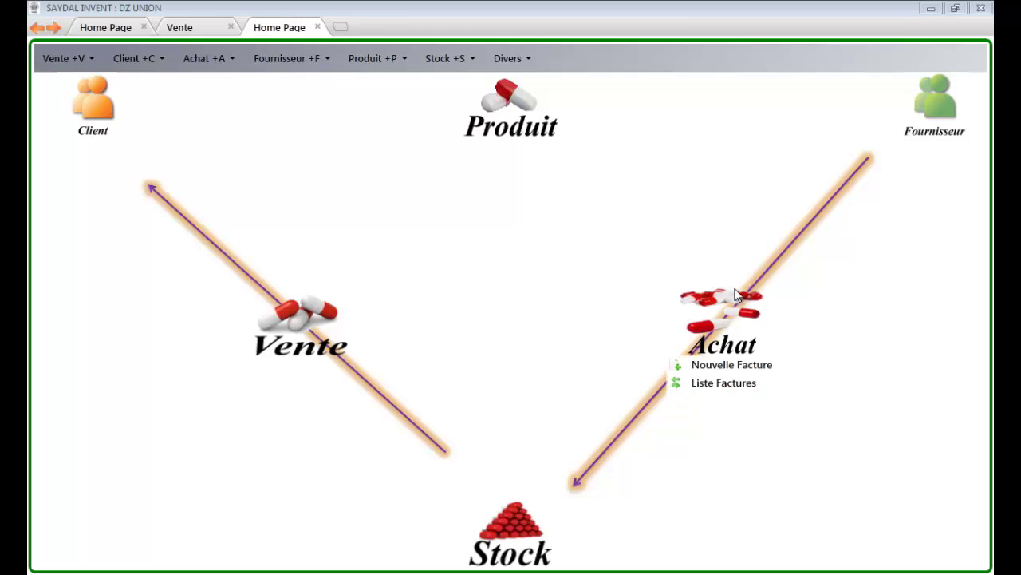
left_click(730, 364)
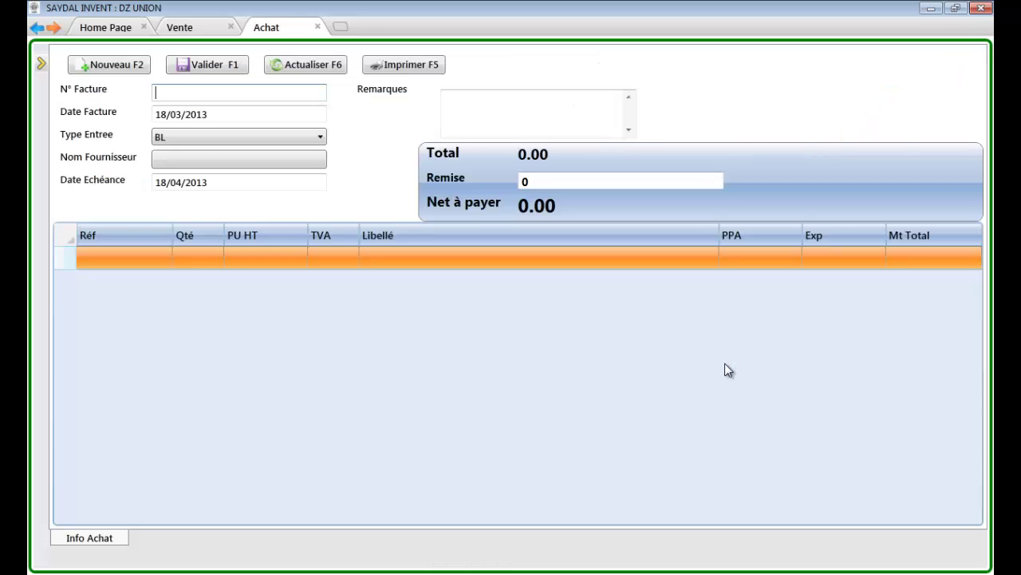
type("fact1")
key("Tab")
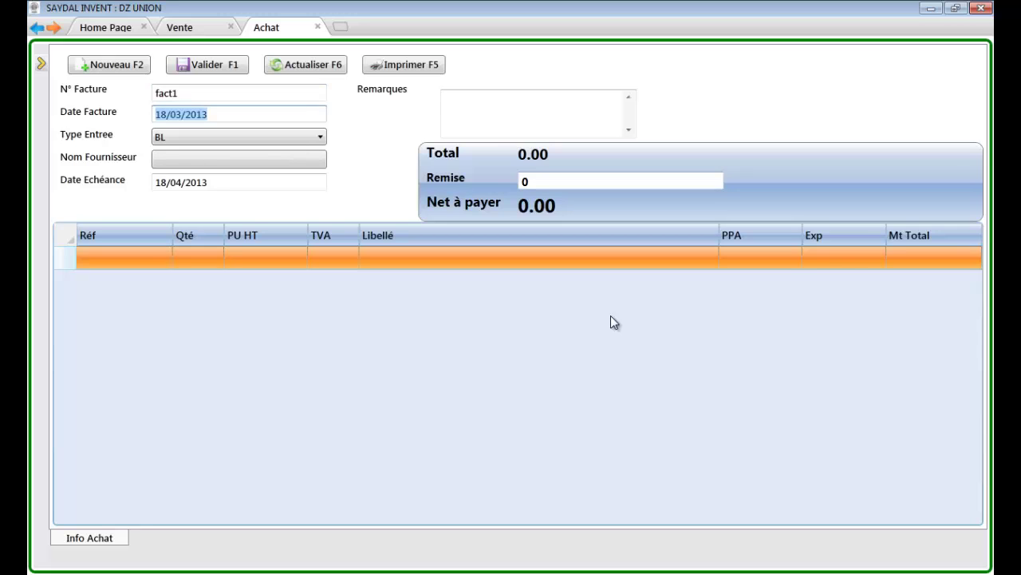
key("Tab")
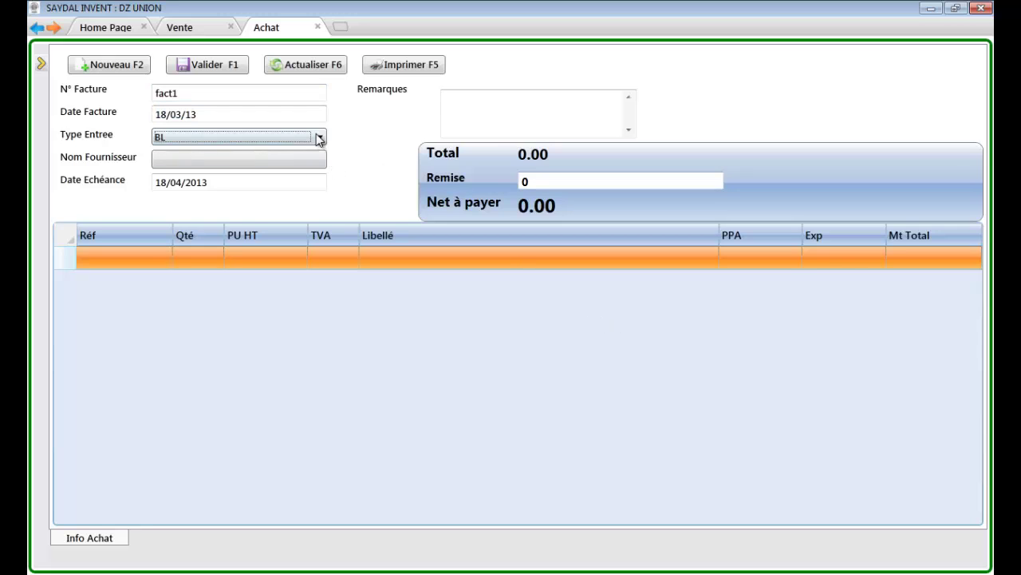
Step: Choose the invoice entry type and register the typed supplier name as a new supplier
left_click(319, 138)
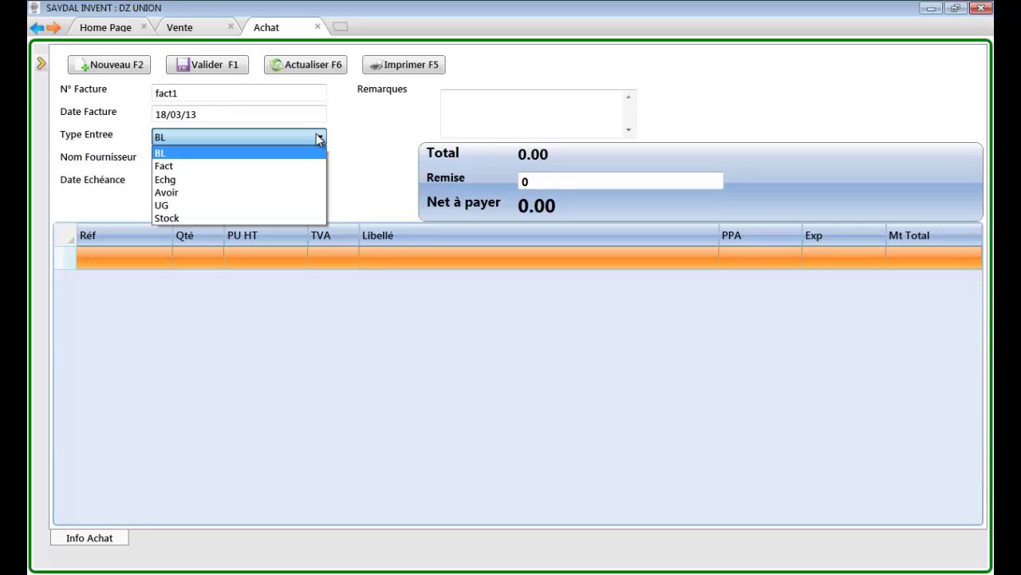
key("Down")
key("Down")
key("Down")
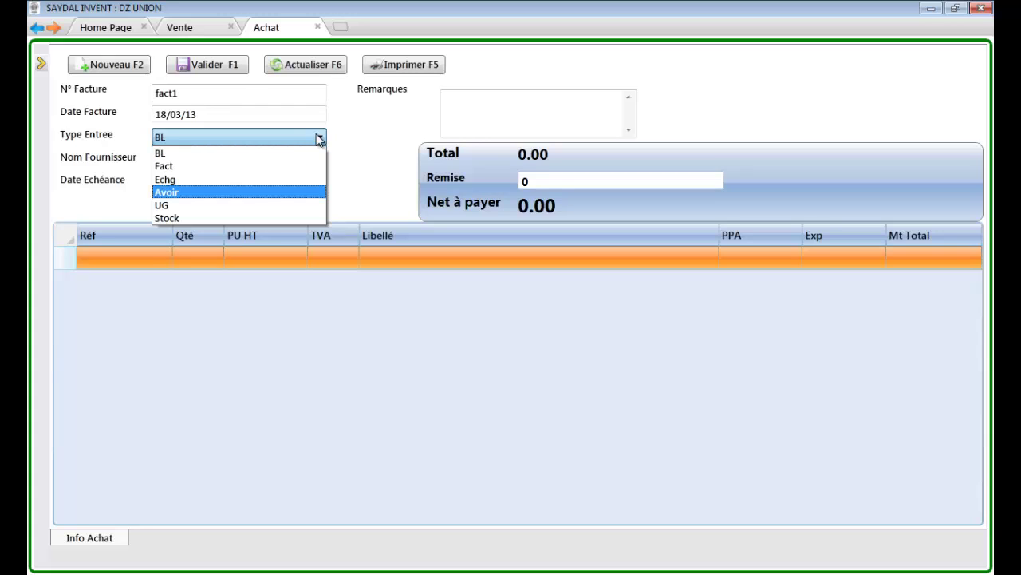
key("Return")
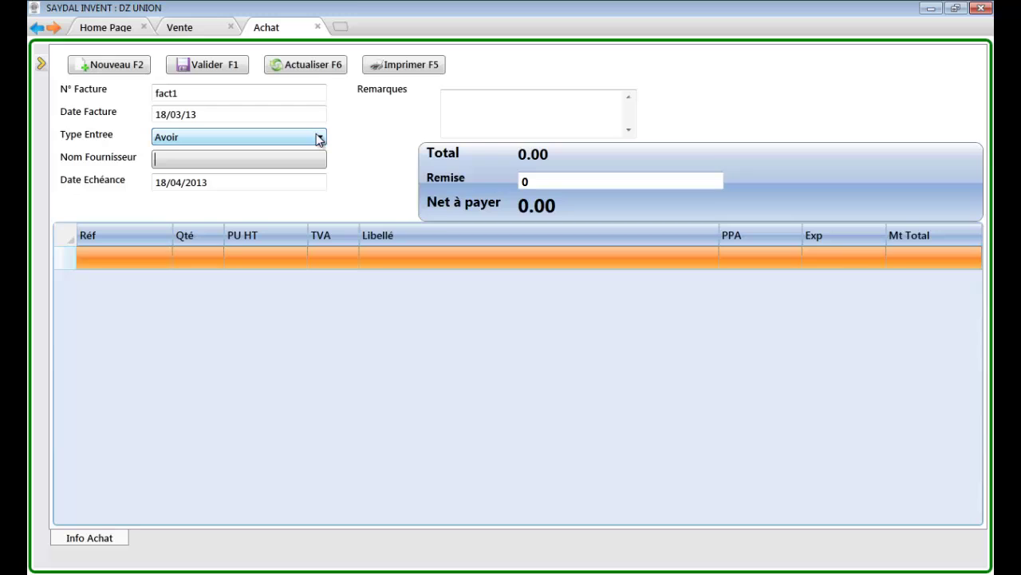
type("salim")
key("Return")
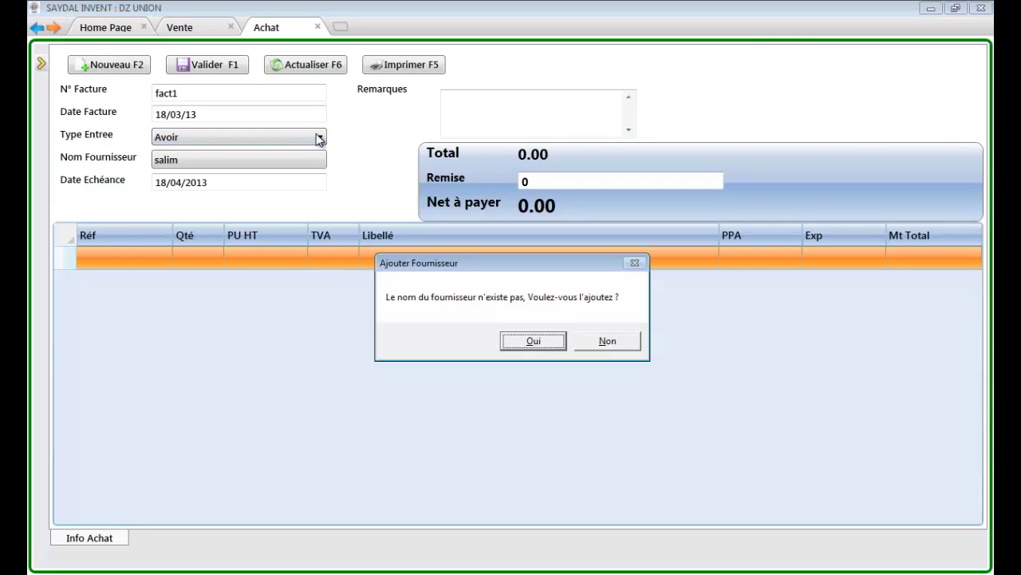
key("Return")
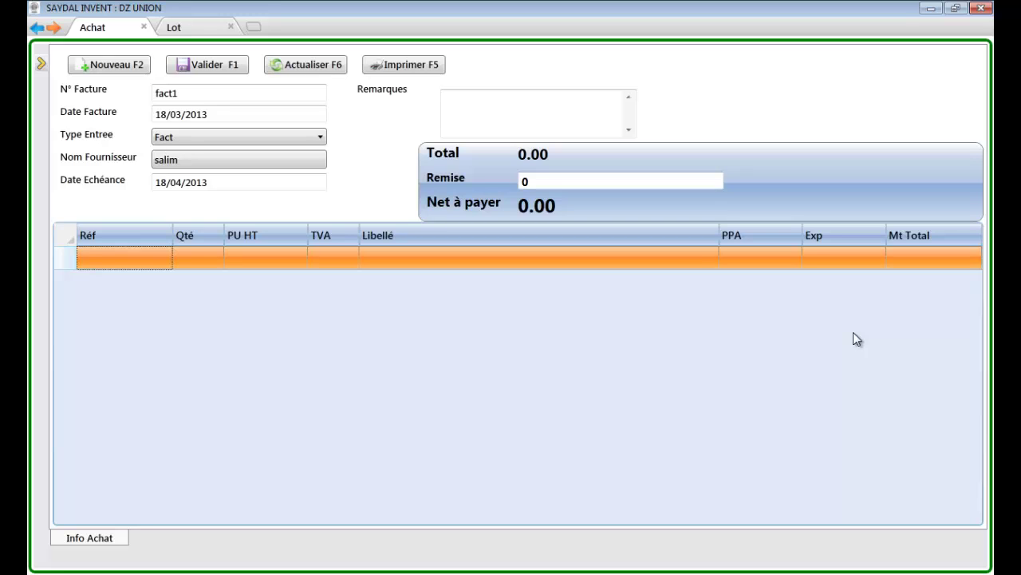
Step: Add product 3539113 as the first invoice line and change its expiry year to 16
type("3539113")
key("Return")
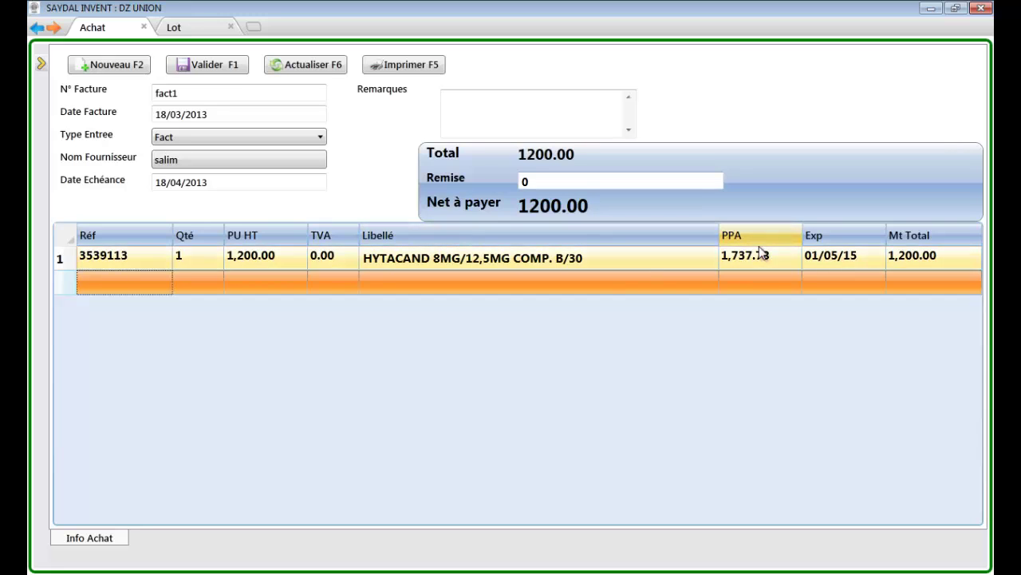
left_click(865, 257)
left_click(864, 259)
key("BackSpace")
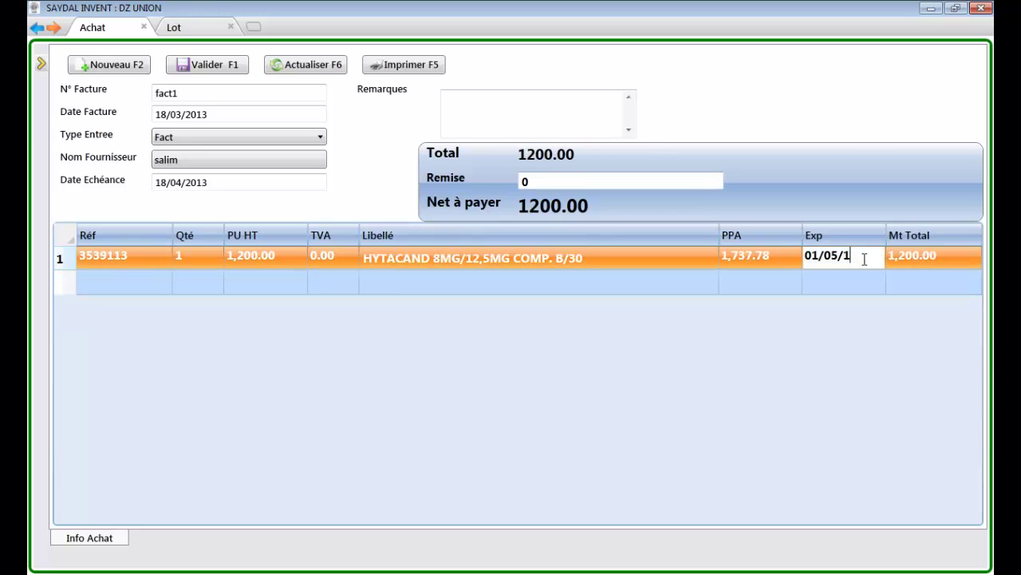
type("6")
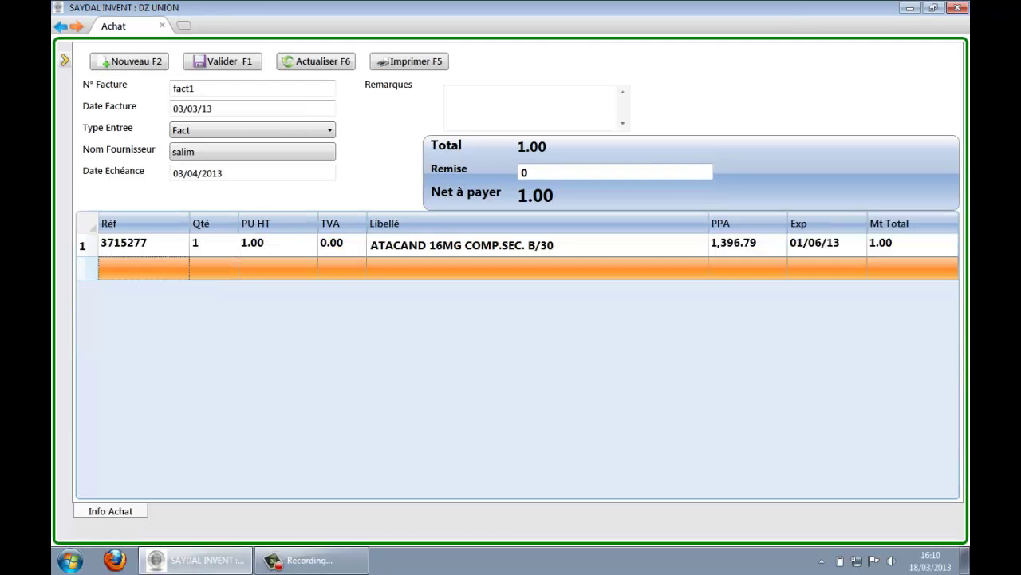
Step: Add reference 3539113 as a second invoice line with unit price 130
type("3539113")
key("Return")
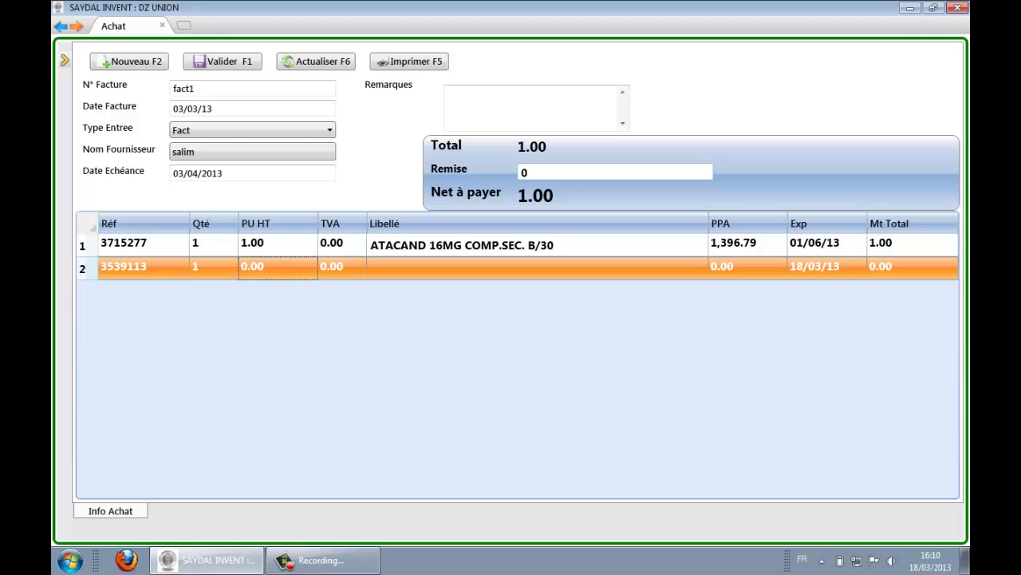
type("13")
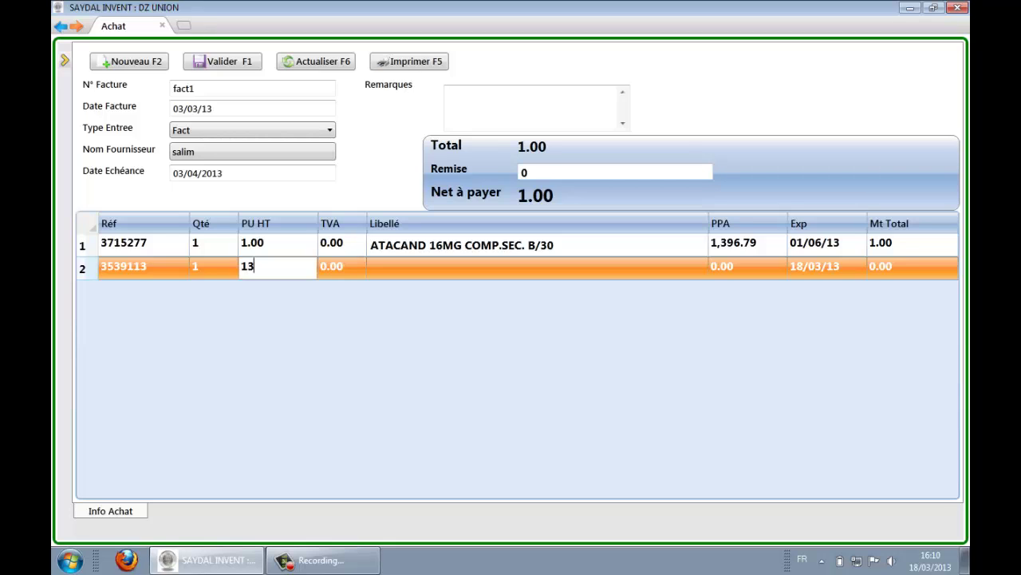
type("0")
key("Tab")
key("Tab")
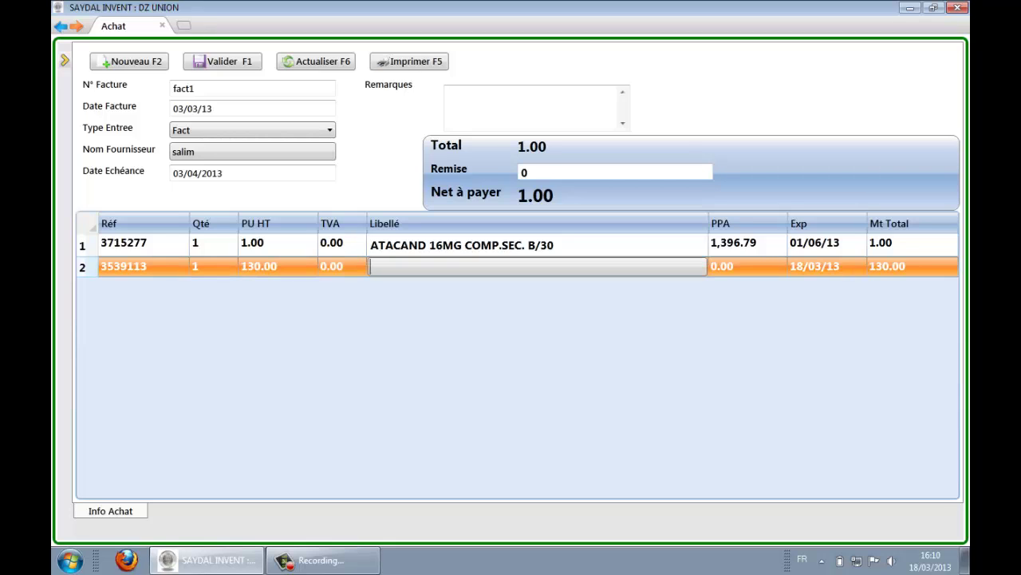
Step: Set the second line to ATACAND 4MG COMP.SEC. BT/28, PPA 160, expiring 18/03/16
type("atacan")
key("BackSpace")
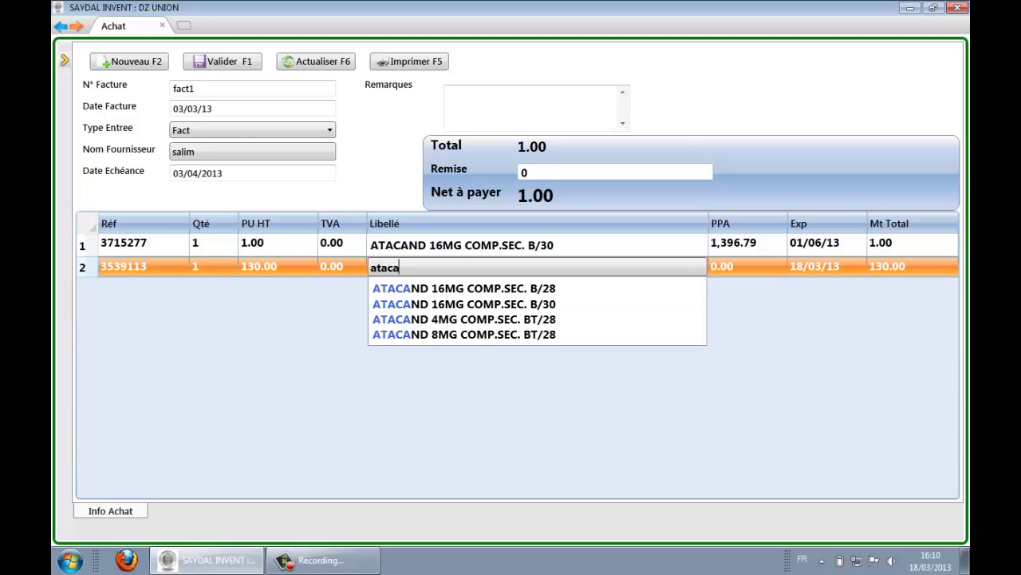
key("Down")
key("Down")
key("Down")
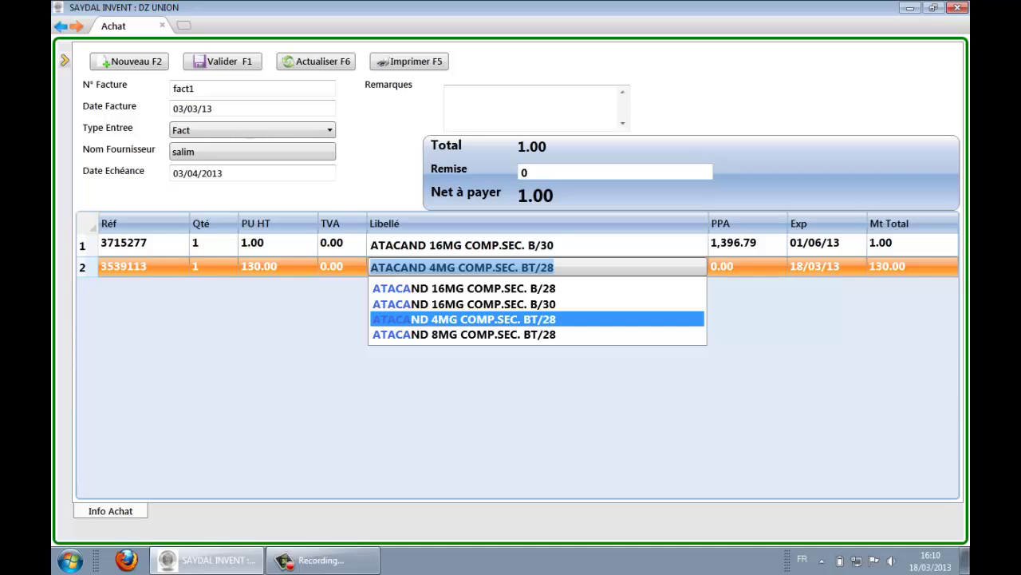
key("Return")
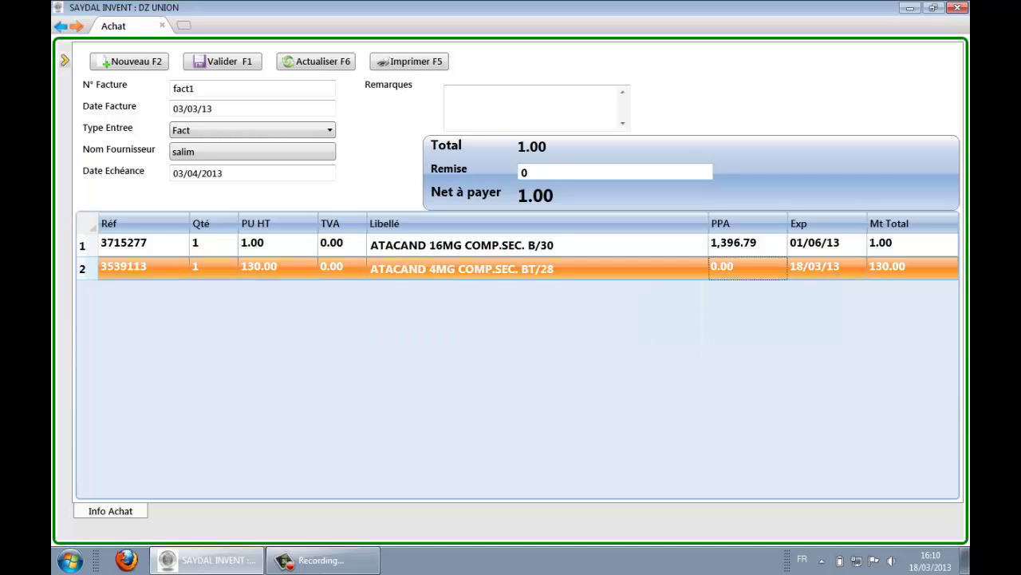
type("160")
key("Tab")
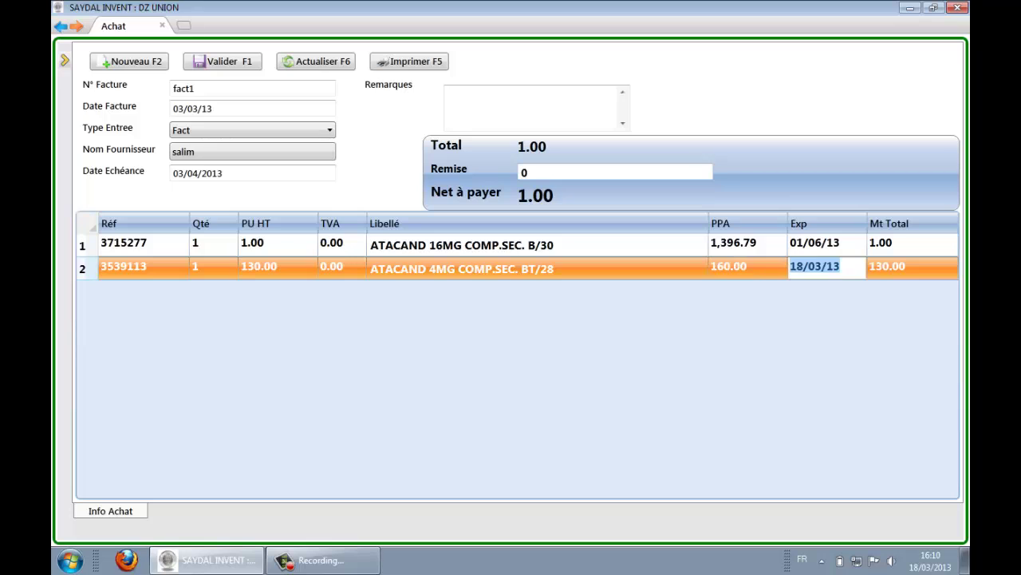
key("End")
key("BackSpace")
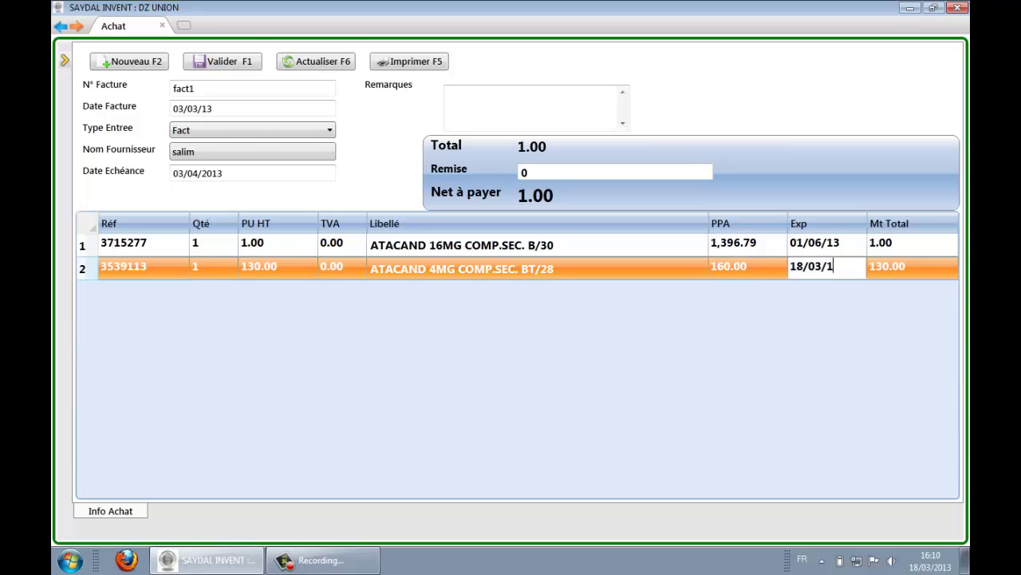
type("6")
key("Return")
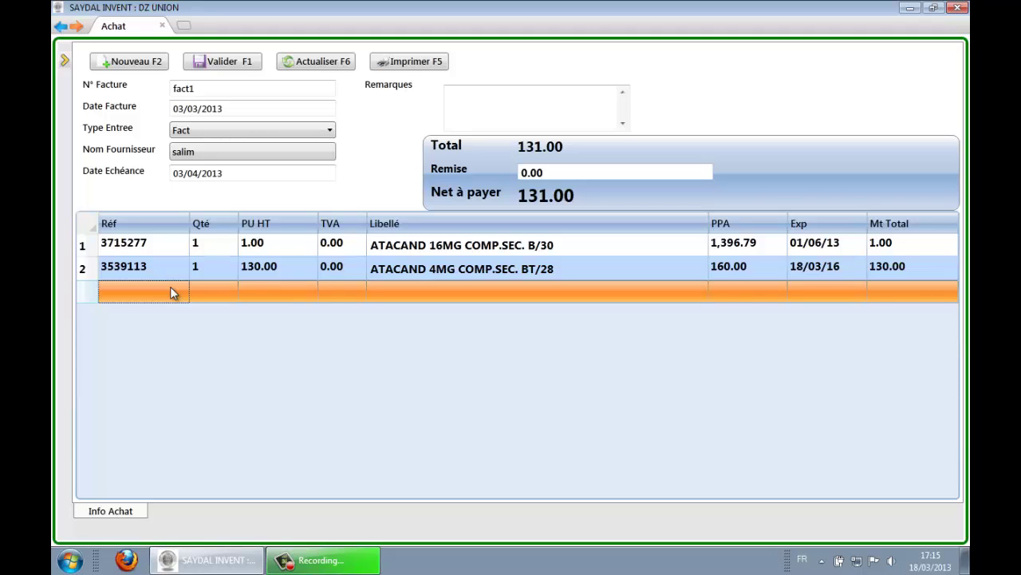
type("200")
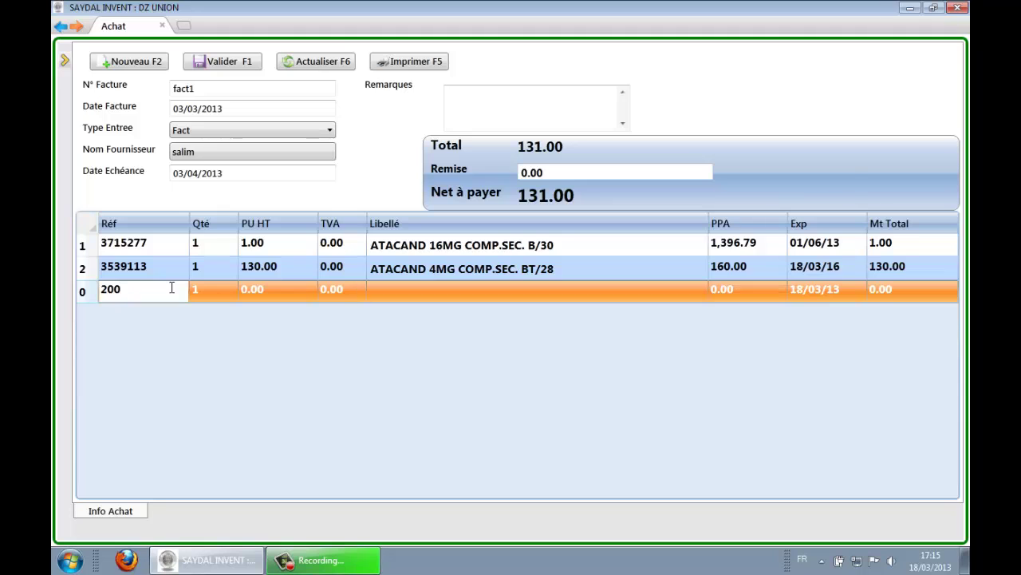
key("Return")
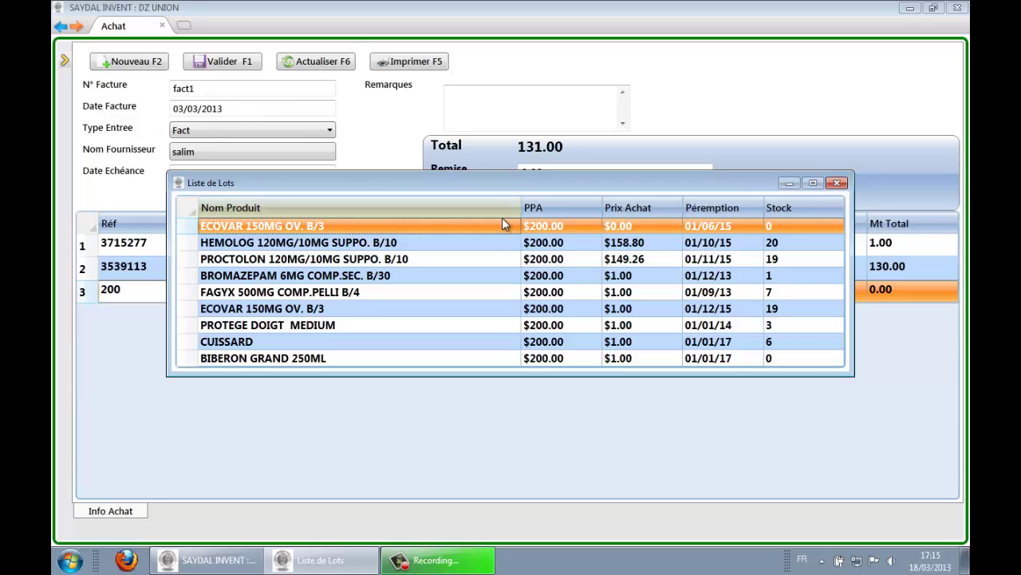
key("Down")
key("Down")
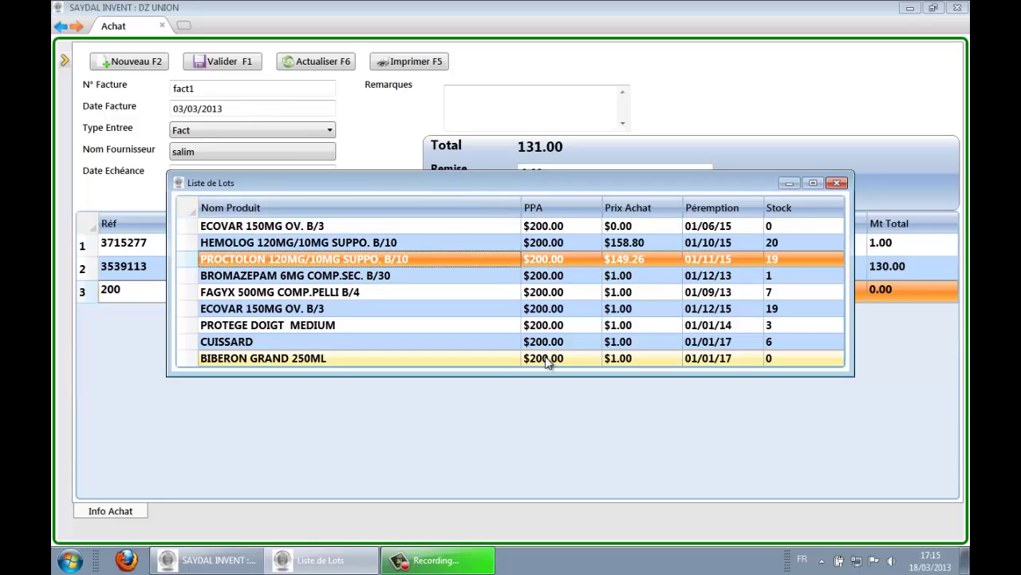
key("Return")
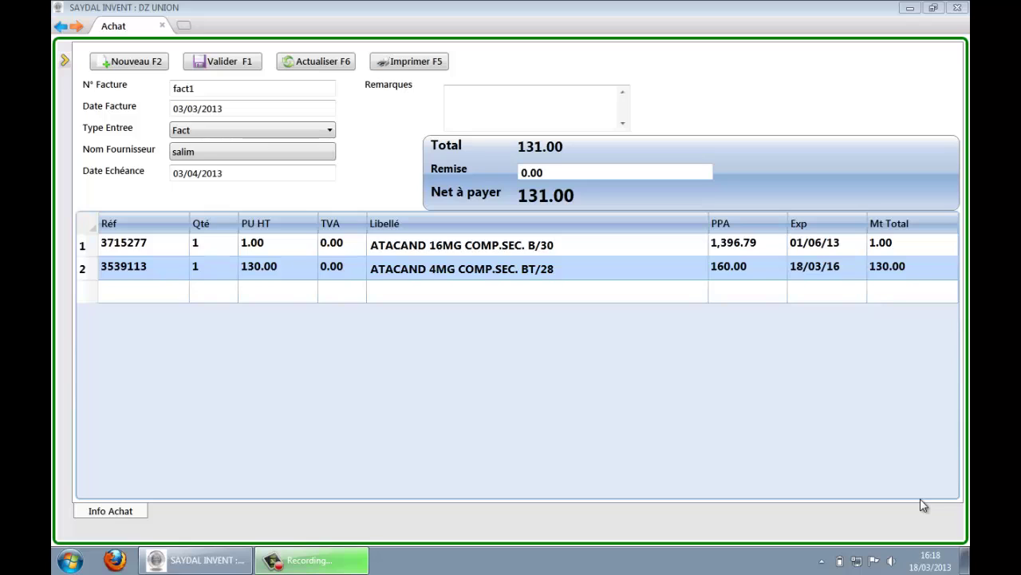
Step: Save purchase invoice fact1 and show the invoice search panel
left_click(227, 66)
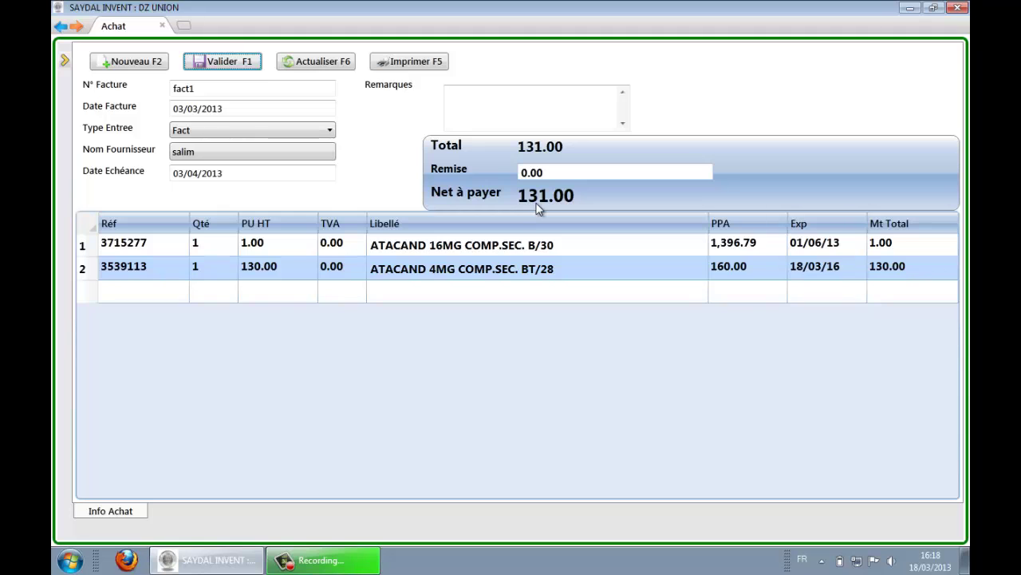
left_click(64, 60)
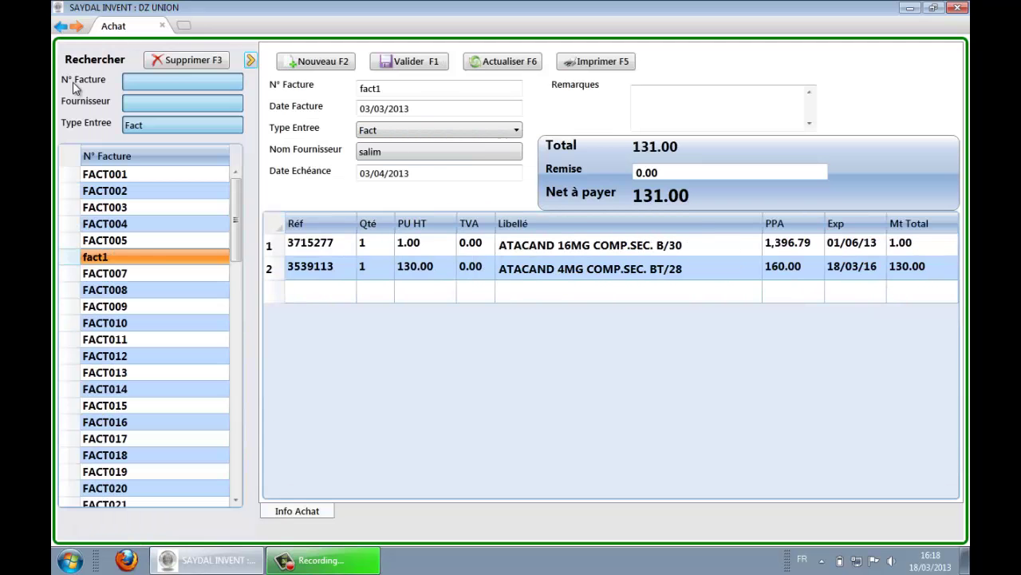
left_click_drag(237, 221, 232, 185)
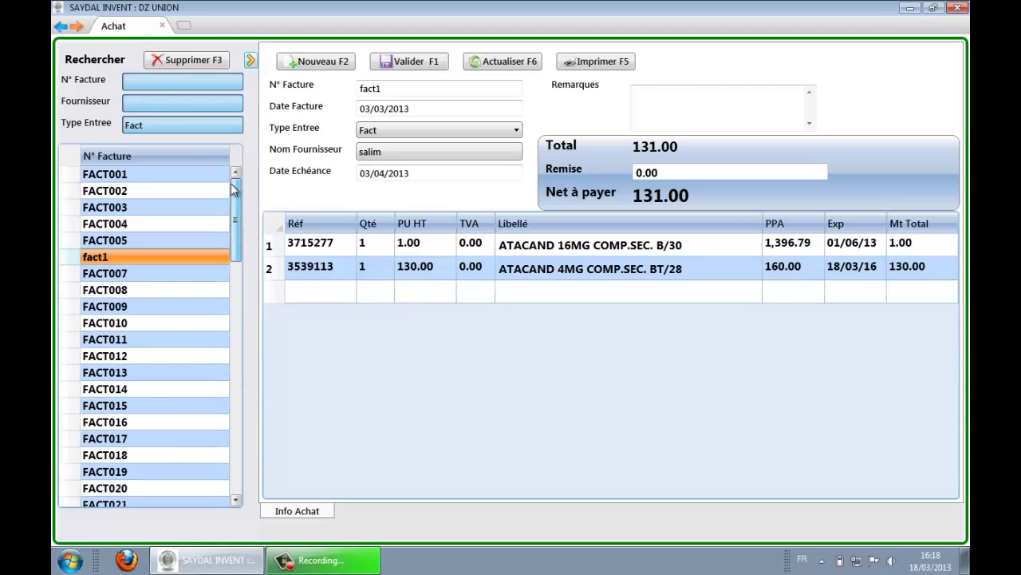
Step: Try the supplier and entry-type search filters, then start a new blank purchase invoice
left_click(160, 104)
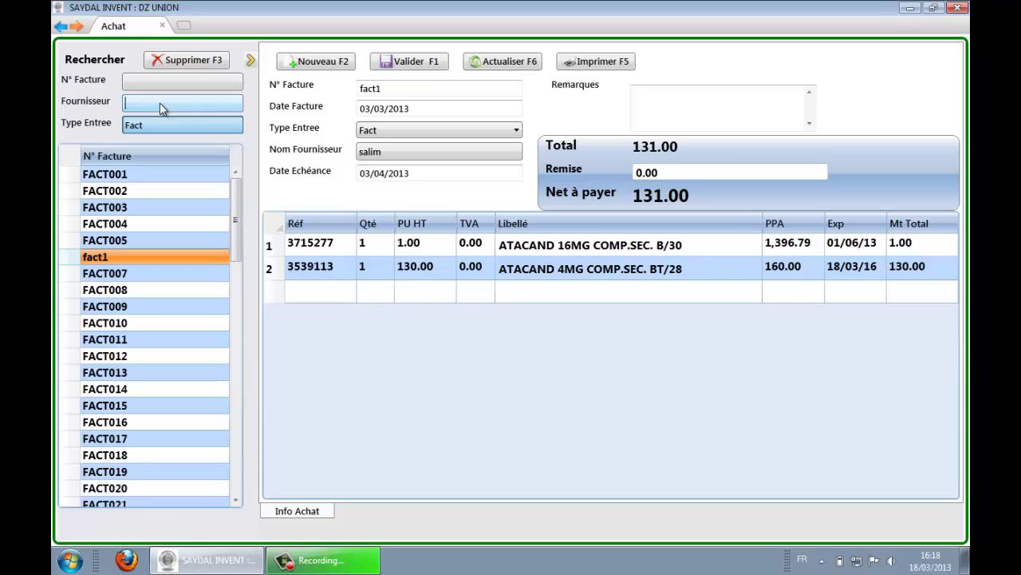
left_click(164, 128)
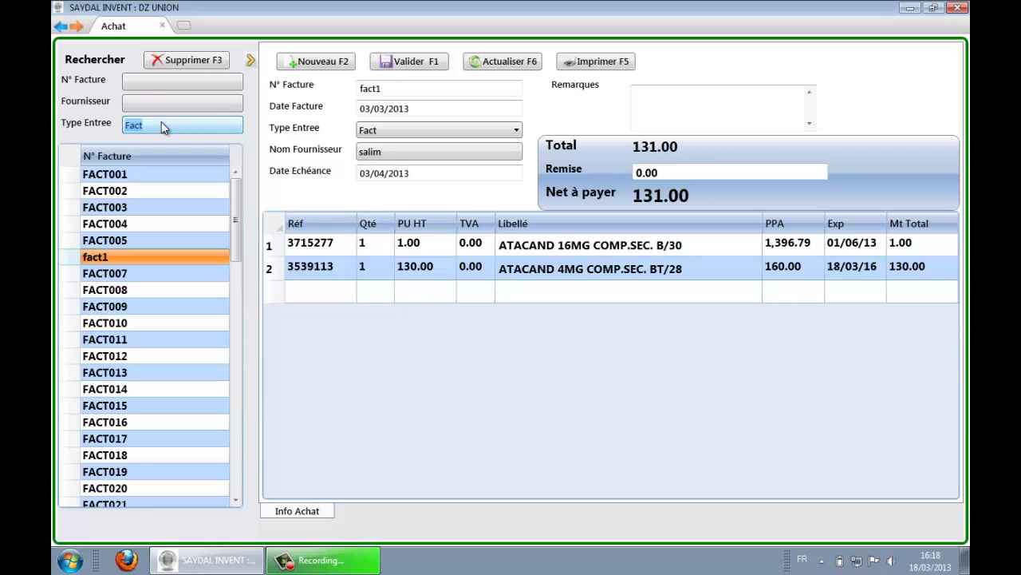
key("BackSpace")
type("fa")
key("BackSpace")
key("BackSpace")
type("b")
key("BackSpace")
type("a")
key("BackSpace")
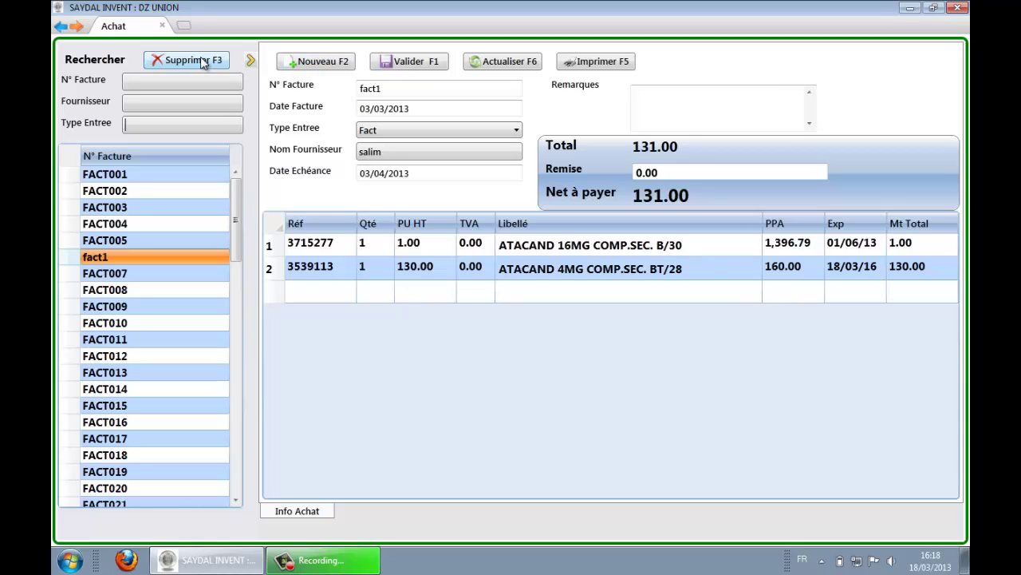
left_click(342, 68)
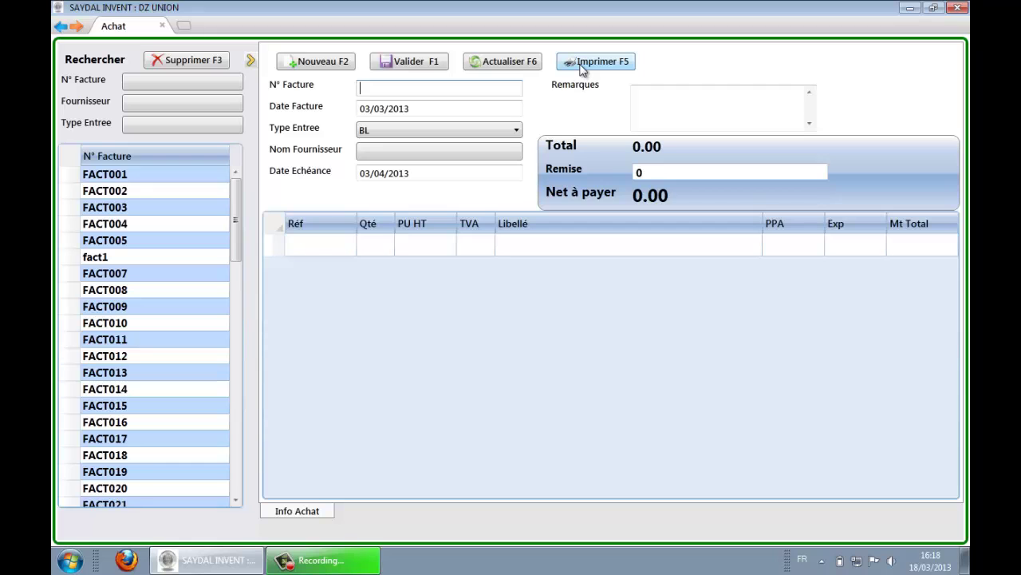
Step: Widen the invoice search list, then open a new empty counter sale (Nouvelle Compt)
left_click(251, 62)
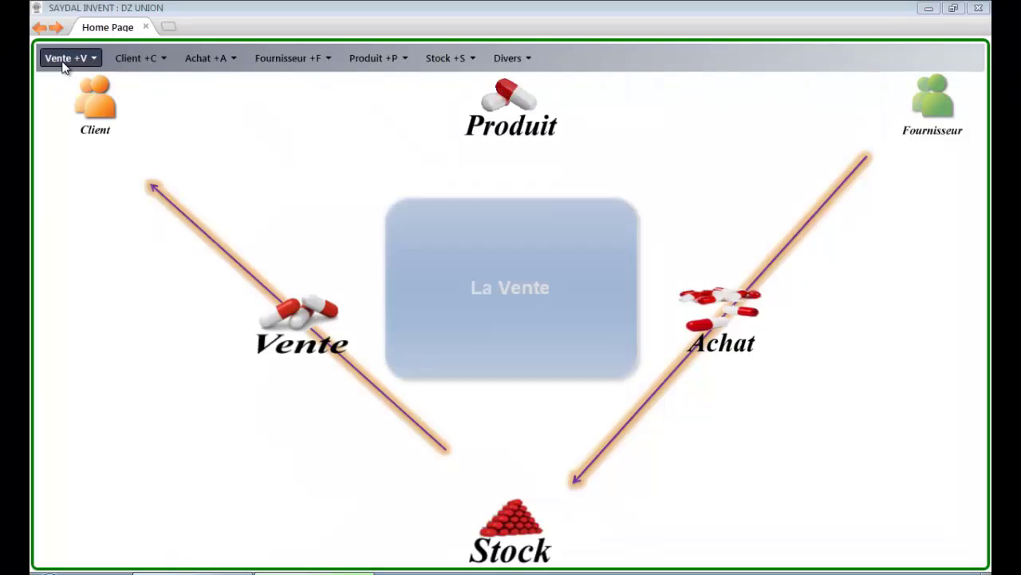
left_click(64, 62)
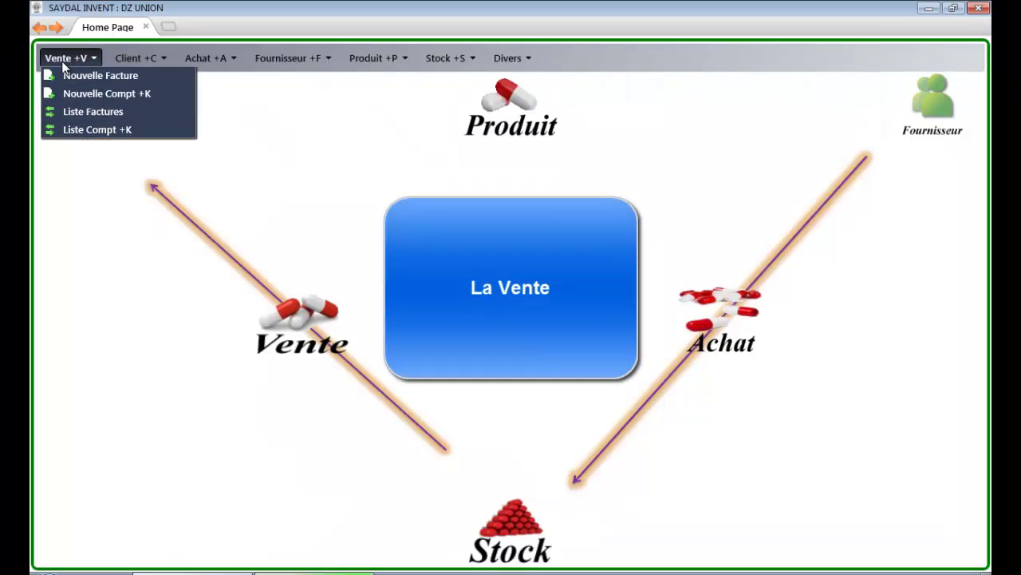
left_click(63, 62)
left_click(64, 62)
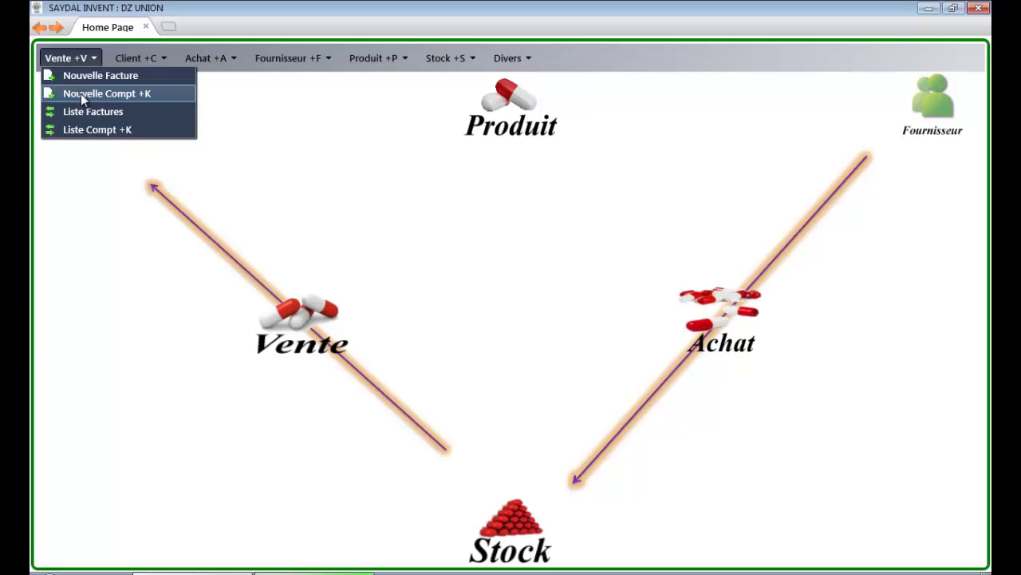
left_click(81, 93)
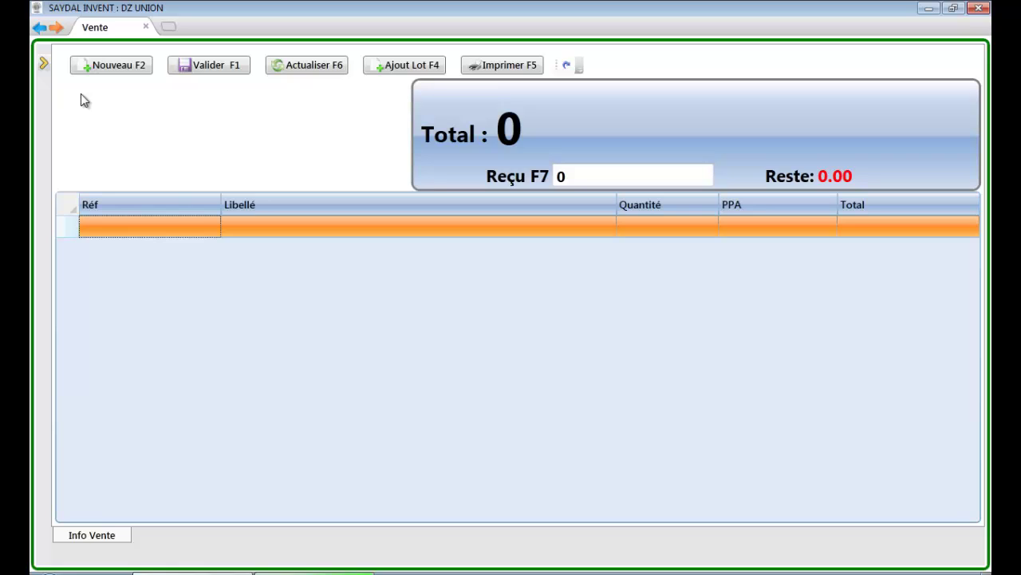
Step: Add ATACAND 4MG (3539113) and the HEMOLOG lot to the sale
type("3539113")
key("Return")
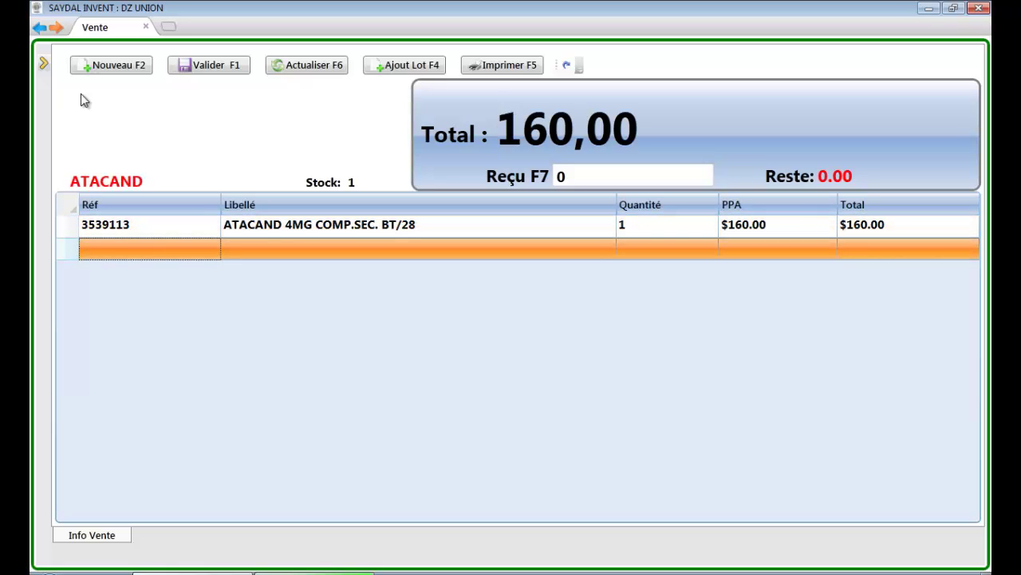
type("200")
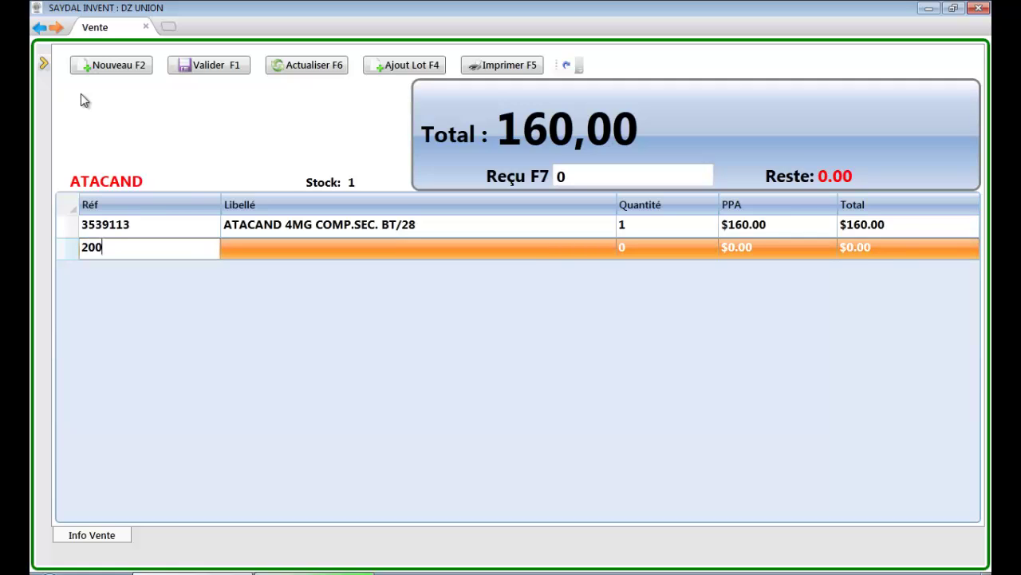
key("Return")
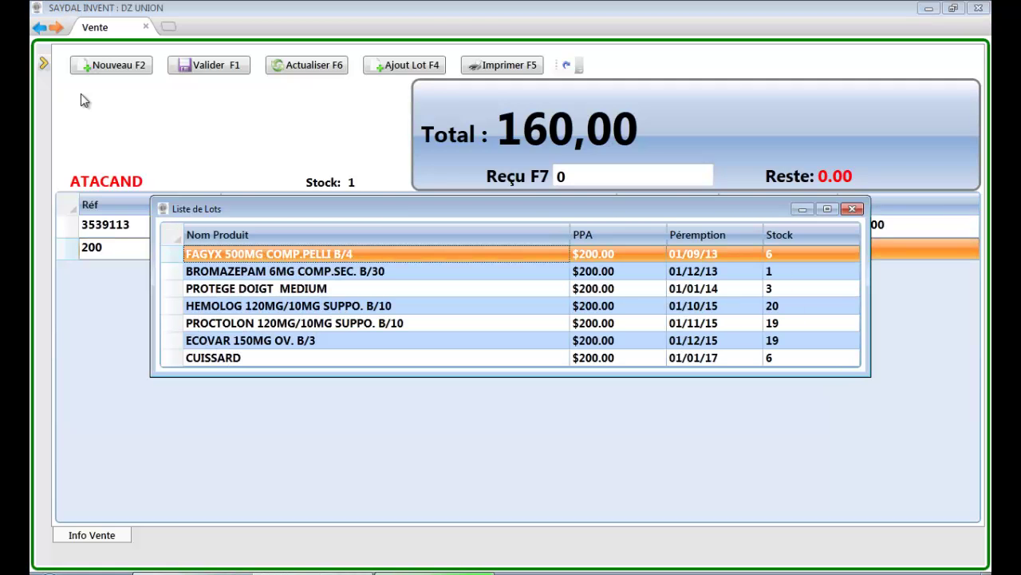
key("Down")
key("Down")
key("Down")
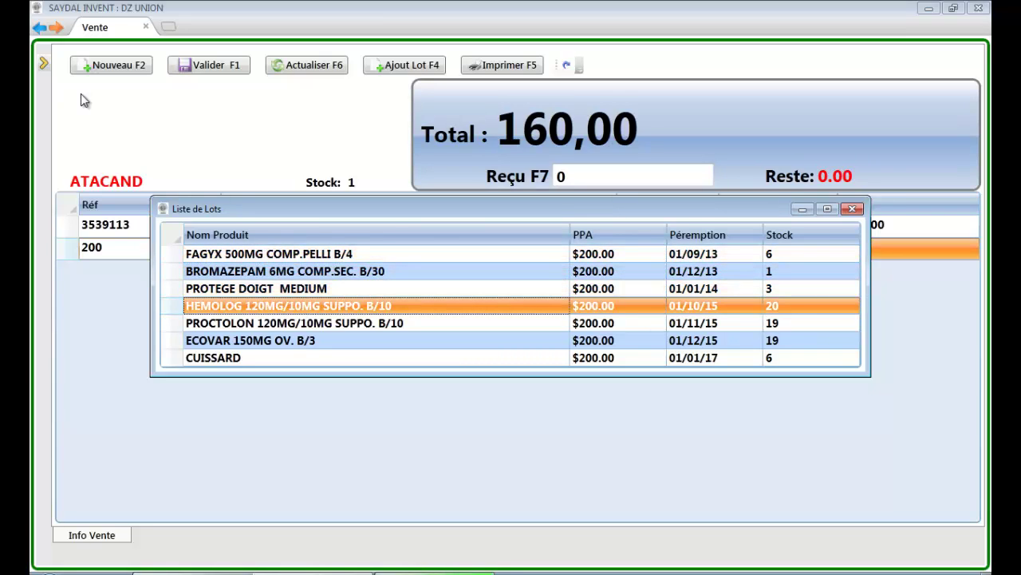
key("Return")
Step: Record 400 received and validate the 360,00 sale
key("F7")
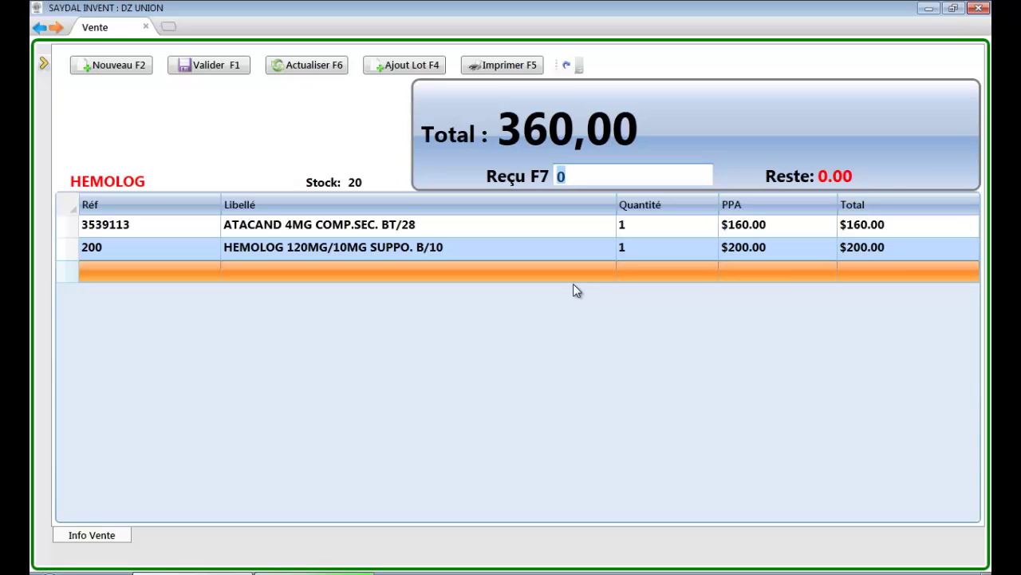
type("400")
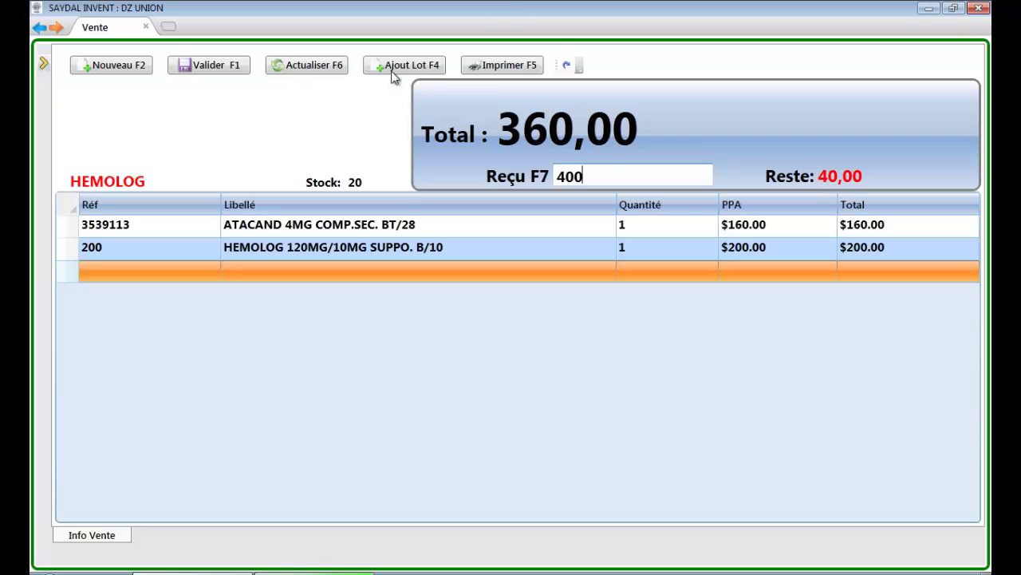
left_click(224, 74)
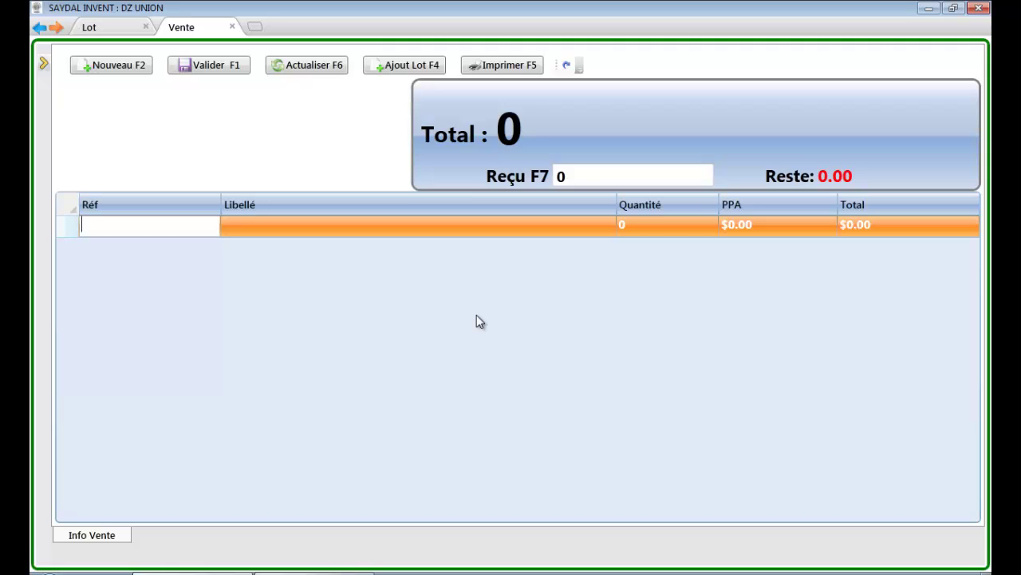
Step: Start a new lot with barcode 3539113 for DOLIPRANE 100MG SUPPO. B/10
left_click(407, 65)
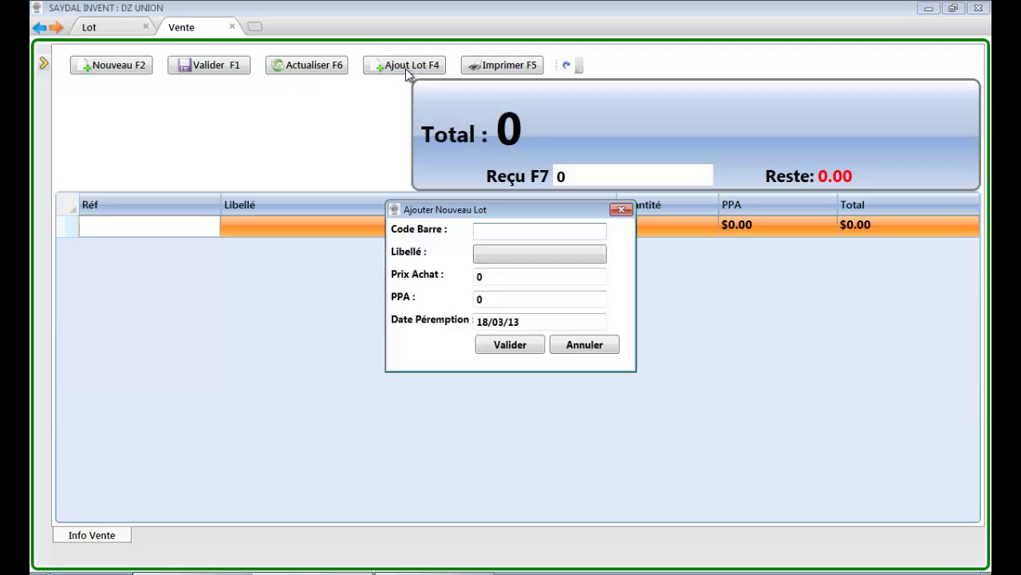
type("3539113")
key("Return")
type("doli")
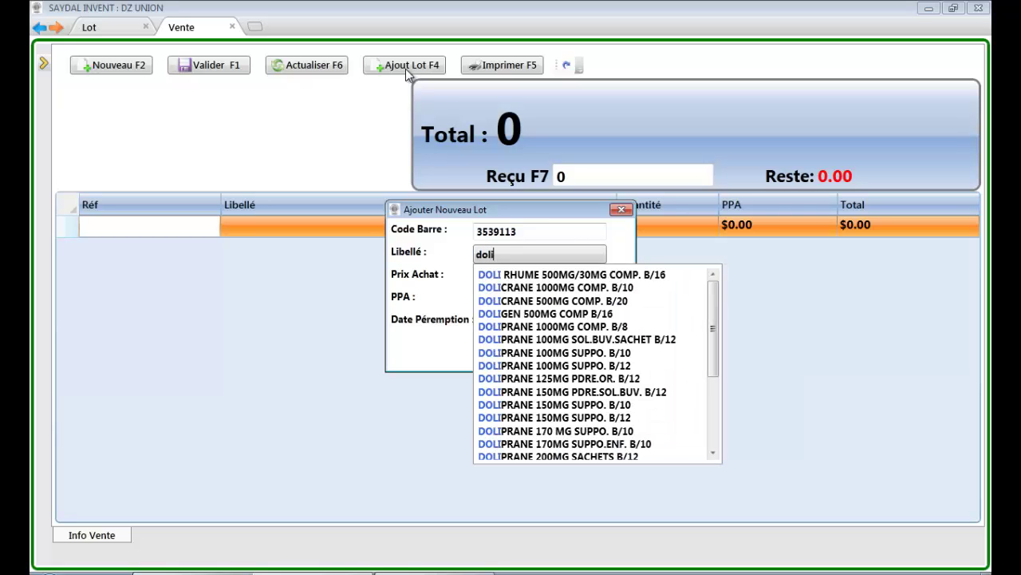
key("Down")
key("Down")
key("Down")
key("Down")
key("Down")
key("Down")
key("Down")
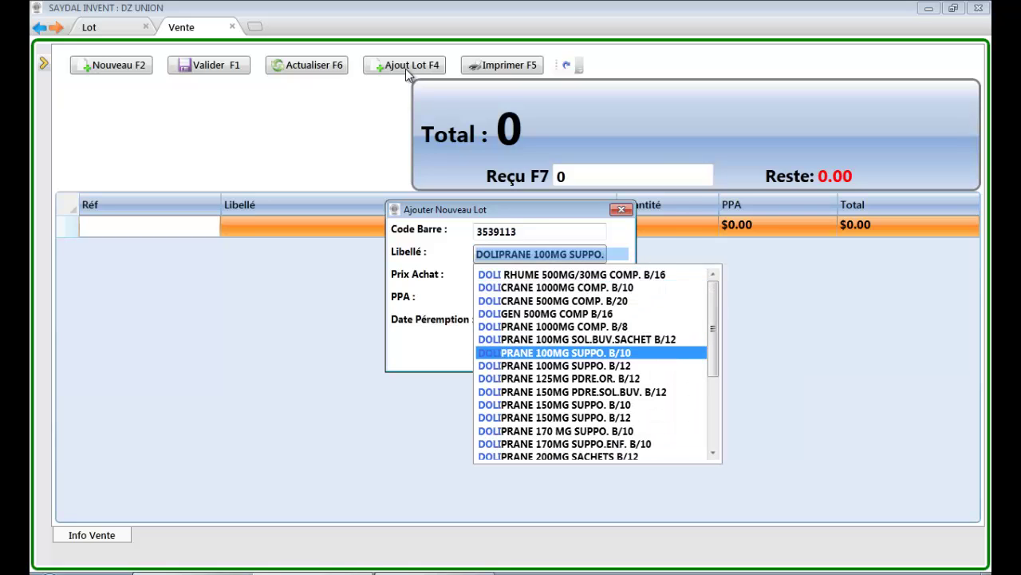
key("Return")
Step: Give the DOLIPRANE lot purchase price 12, PPA 15, expiry 18/03/14, and confirm it
key("Return")
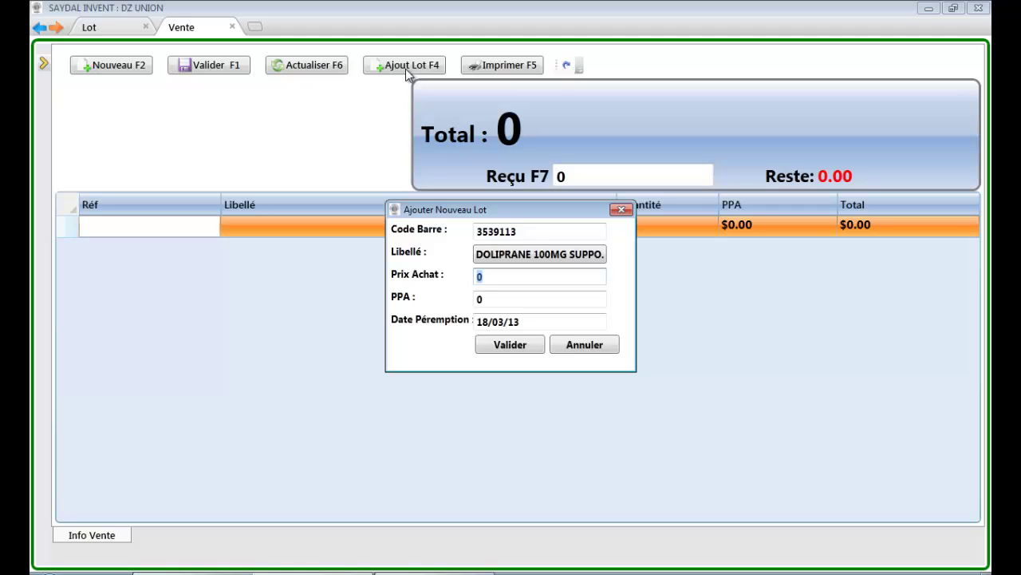
type("12")
key("Return")
type("15")
key("Return")
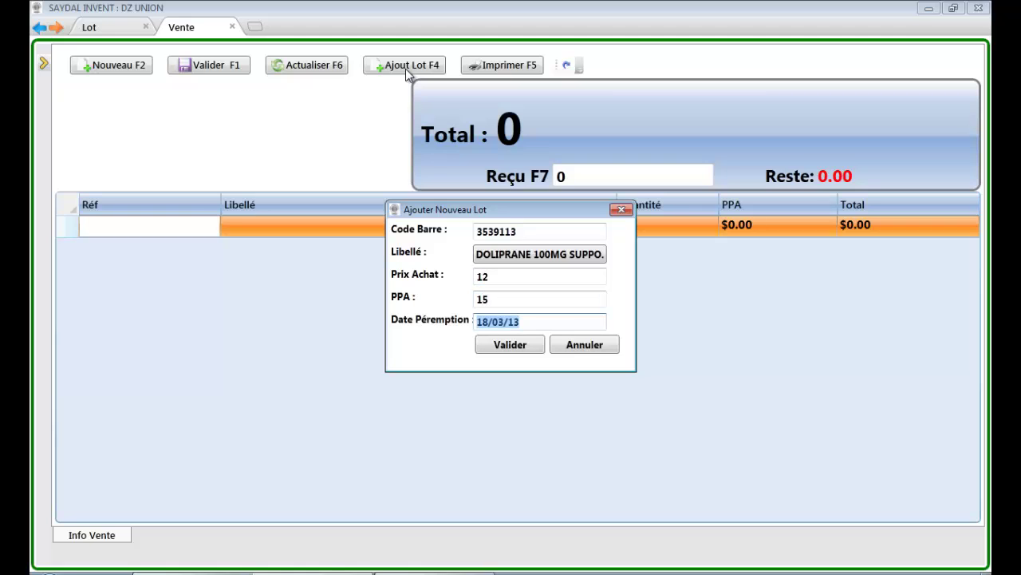
key("End")
key("BackSpace")
type("4")
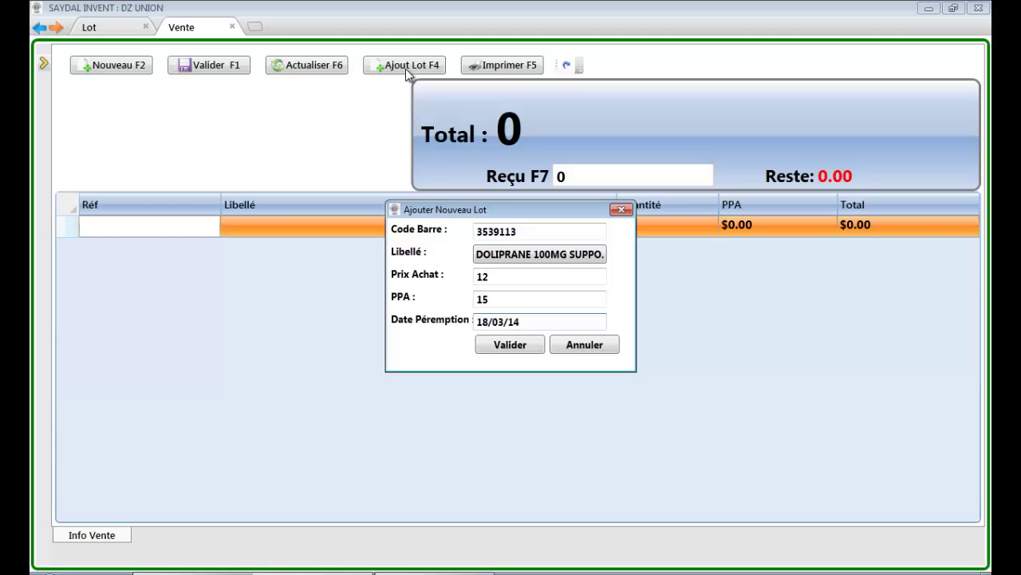
key("Return")
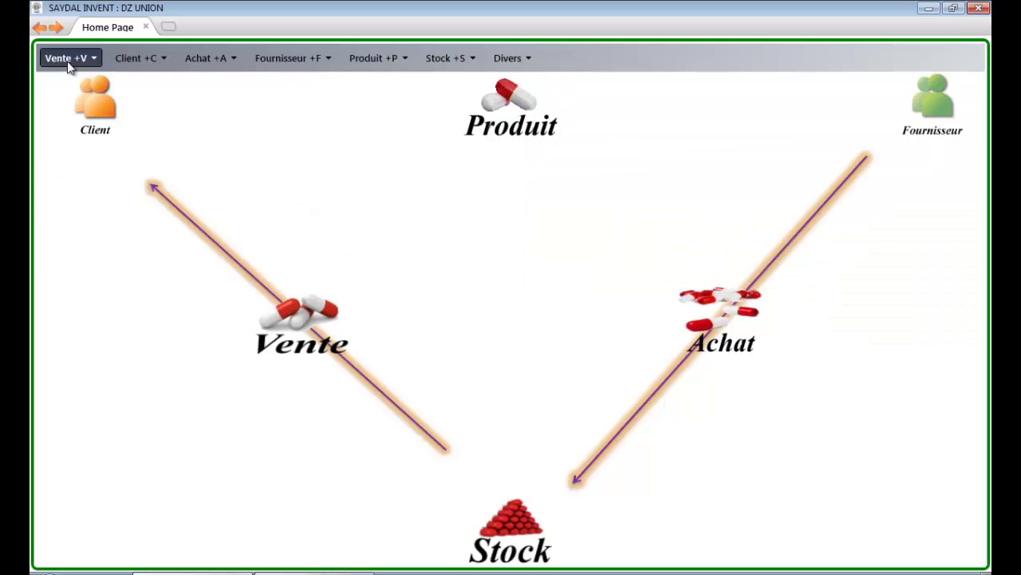
Step: Start a new sale invoice and view its sale types: Fact, Compt, Echg, Credit
left_click(70, 65)
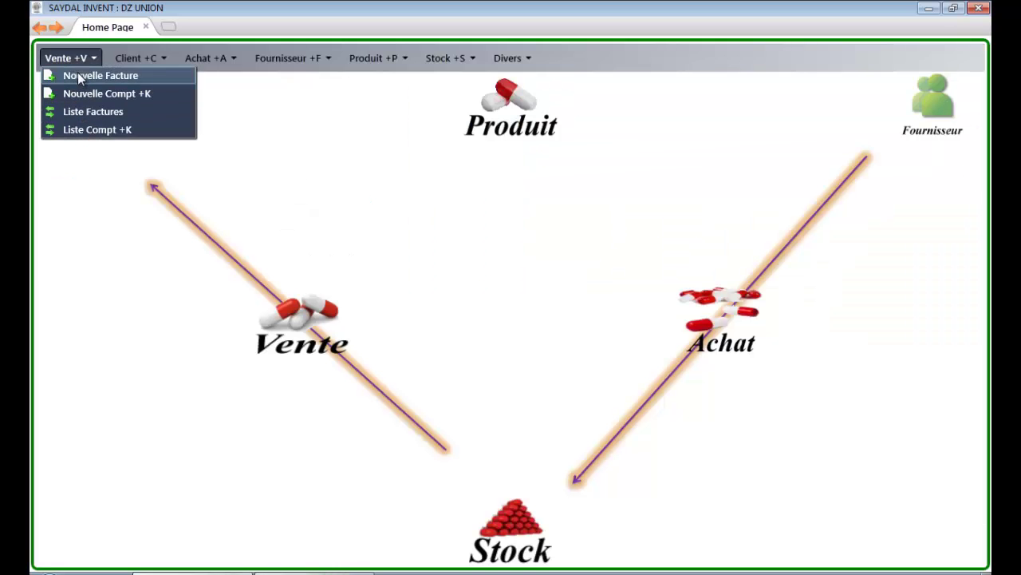
left_click(77, 73)
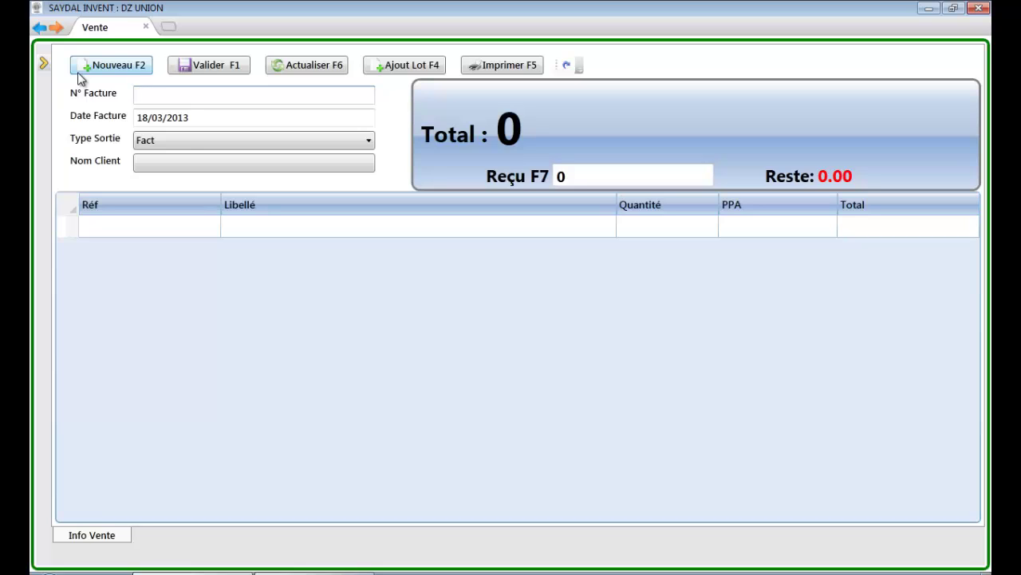
left_click(185, 142)
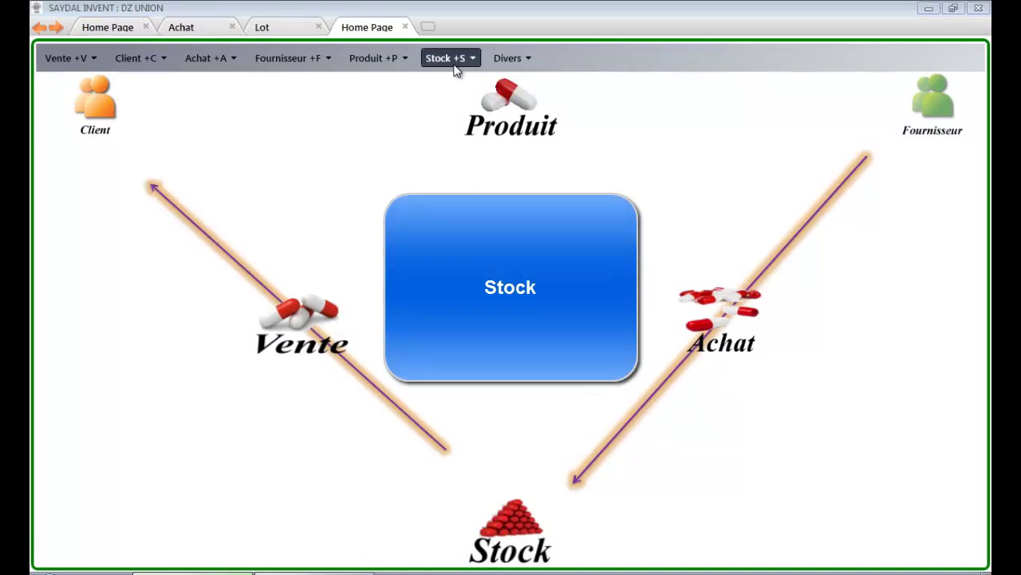
Step: Filter Stock Courant to Urgente priority and start a purchase for THYNORES PLUS ENF
left_click(456, 70)
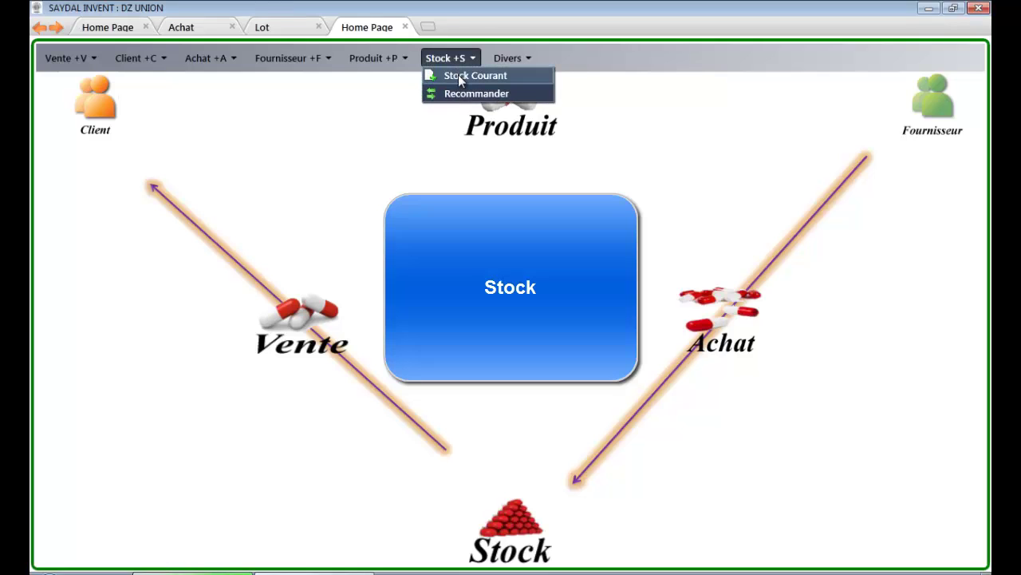
left_click(458, 75)
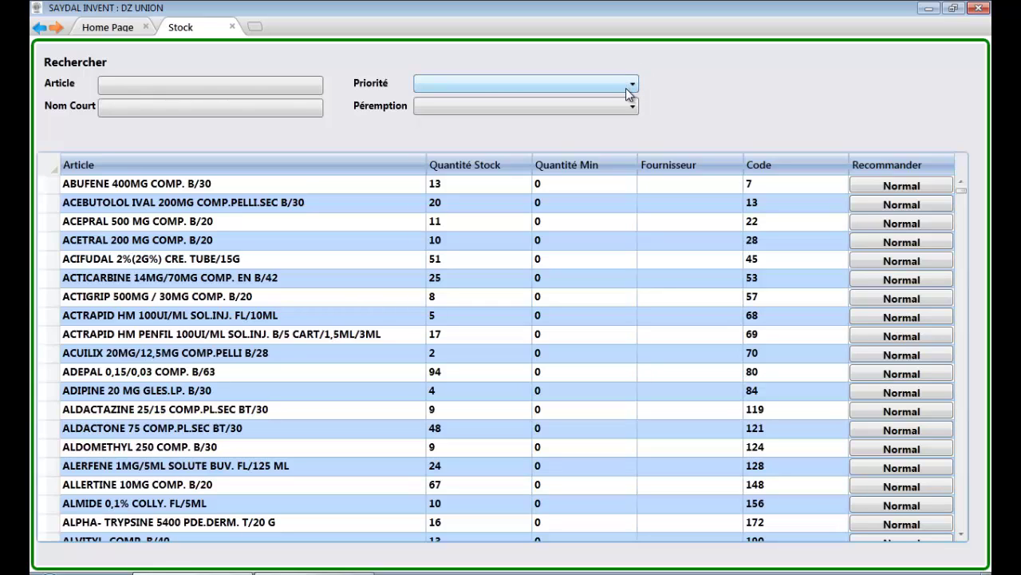
left_click(630, 89)
left_click(612, 101)
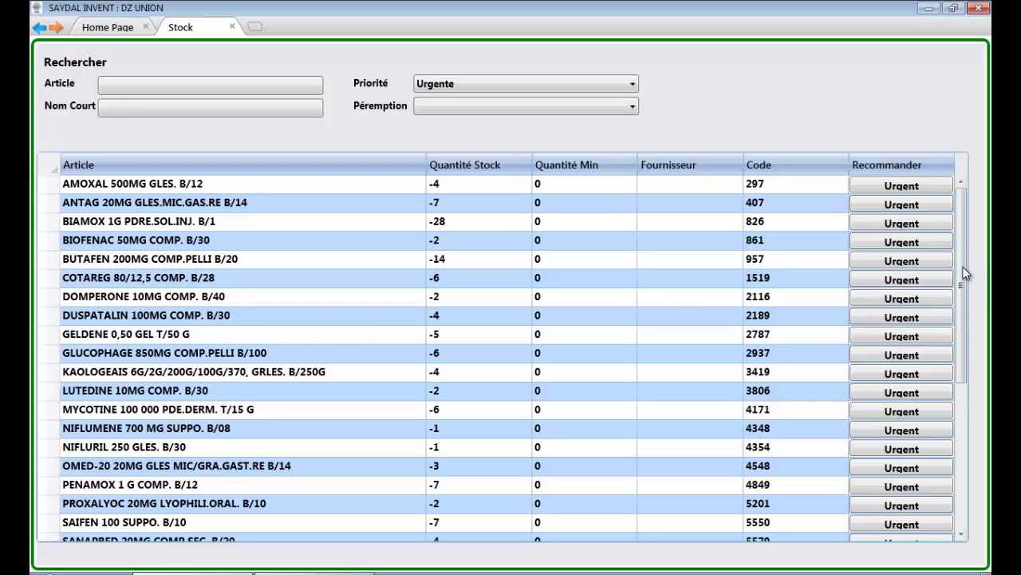
left_click_drag(962, 267, 958, 387)
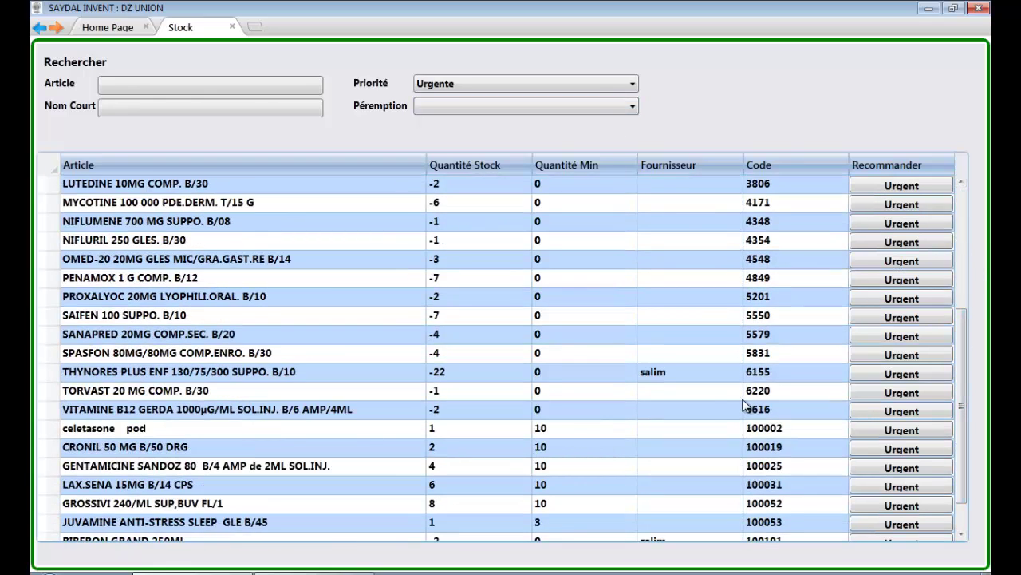
left_click(870, 378)
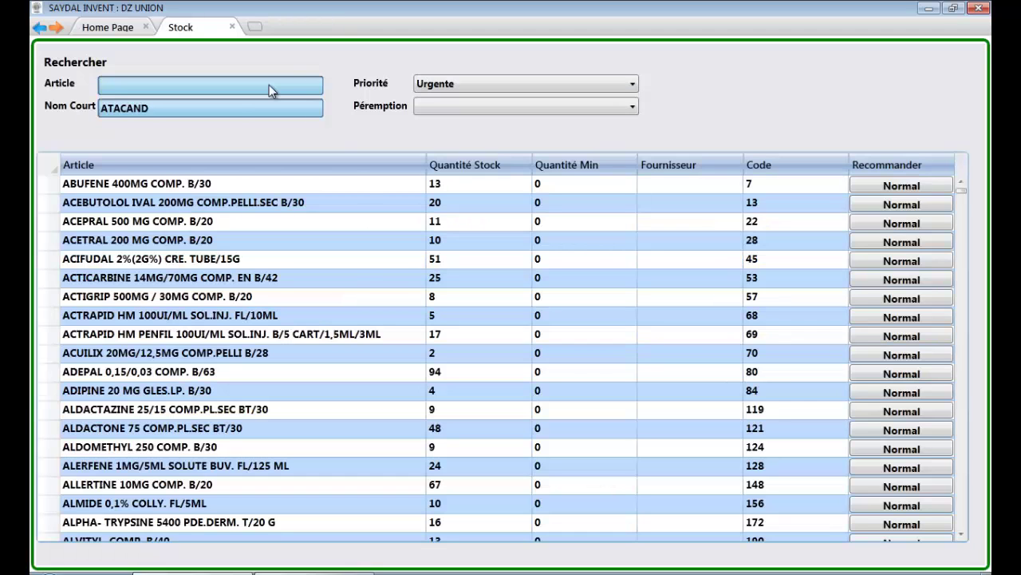
Step: Search stock for 'atac', filter by short name ATACAND, and open the lots of ATACAND 4MG COMP.SEC. BT/28
type("atac")
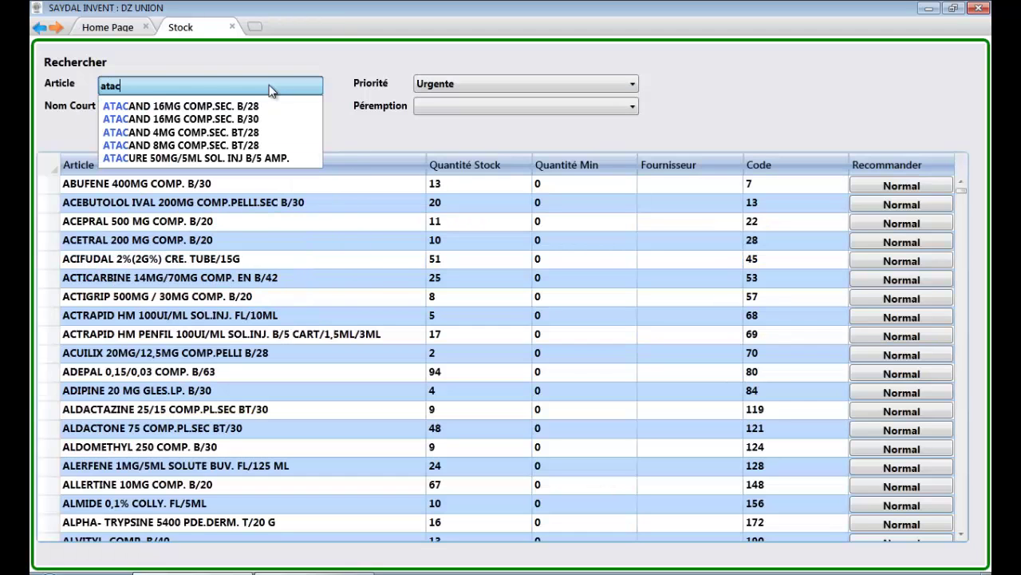
key("Down")
key("Down")
key("Down")
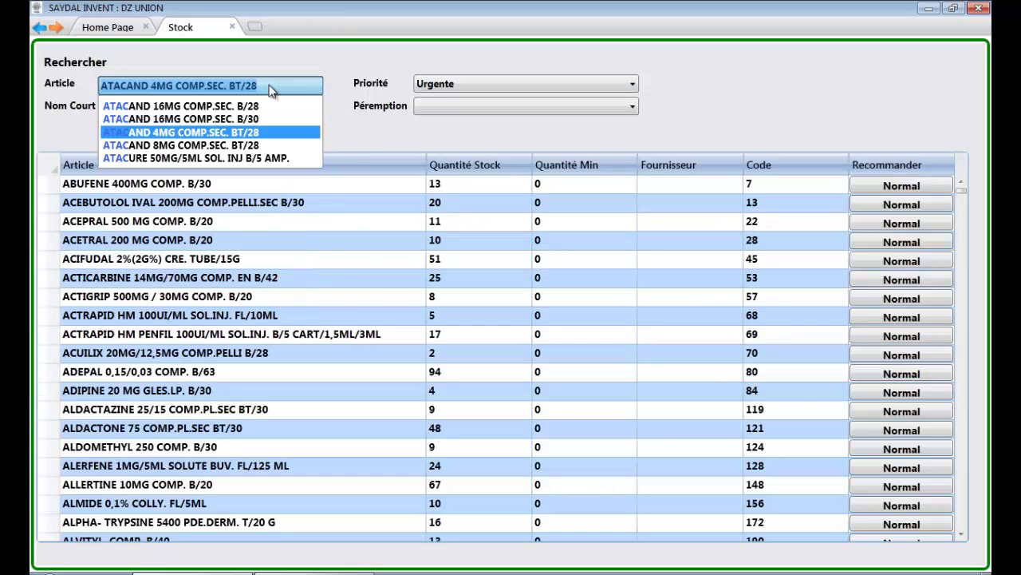
key("Return")
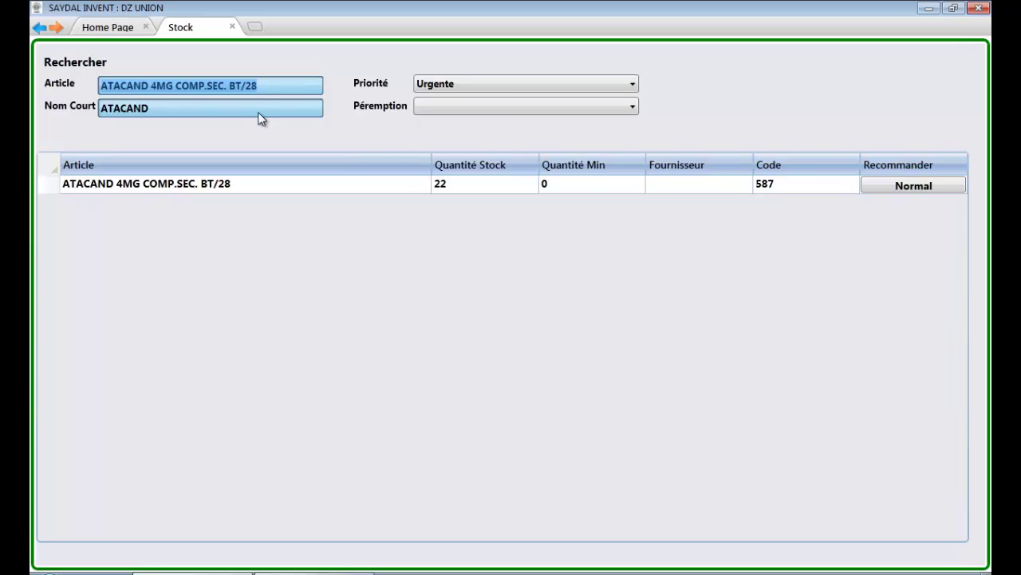
left_click(255, 112)
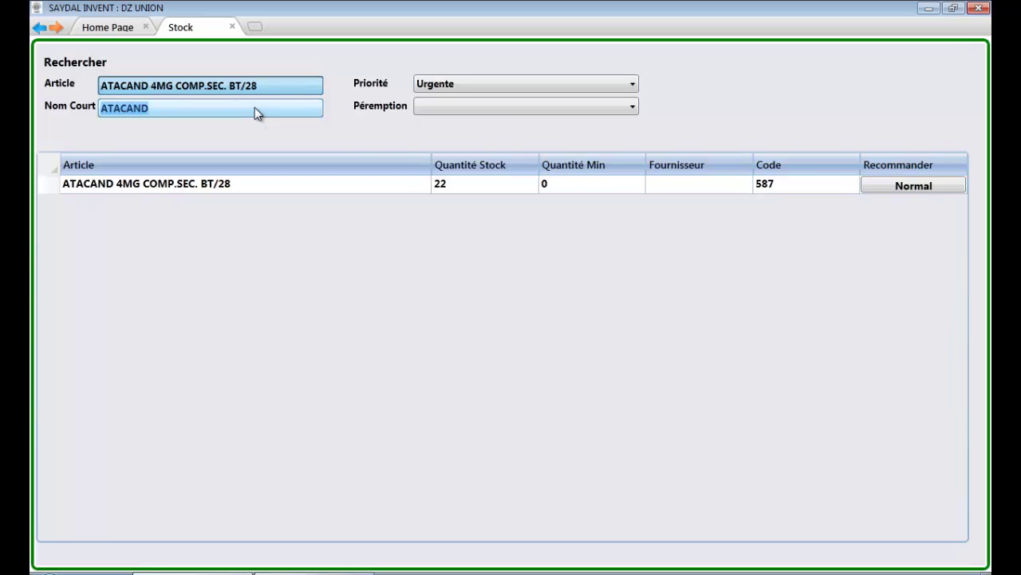
left_click(233, 203)
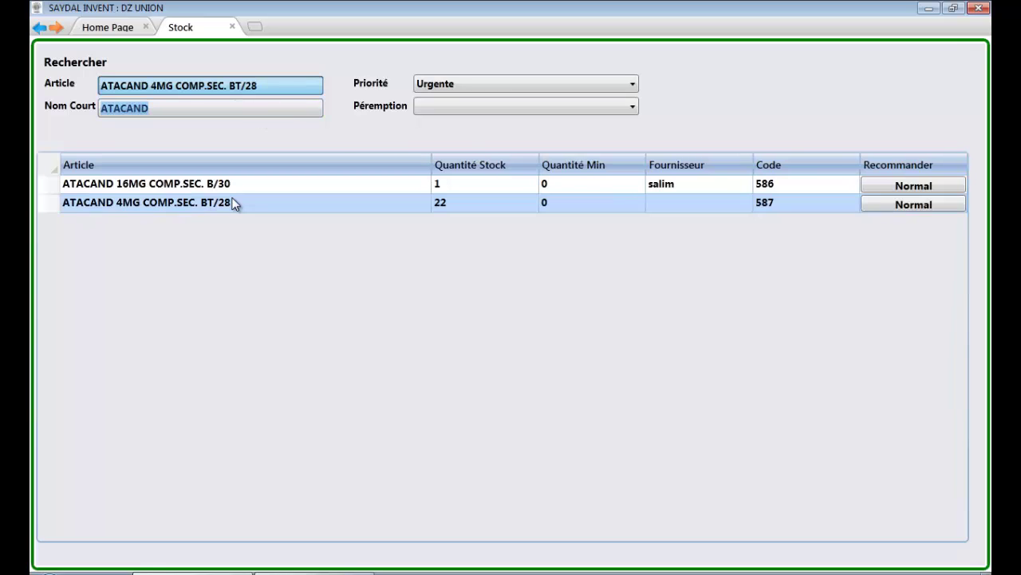
double_click(421, 205)
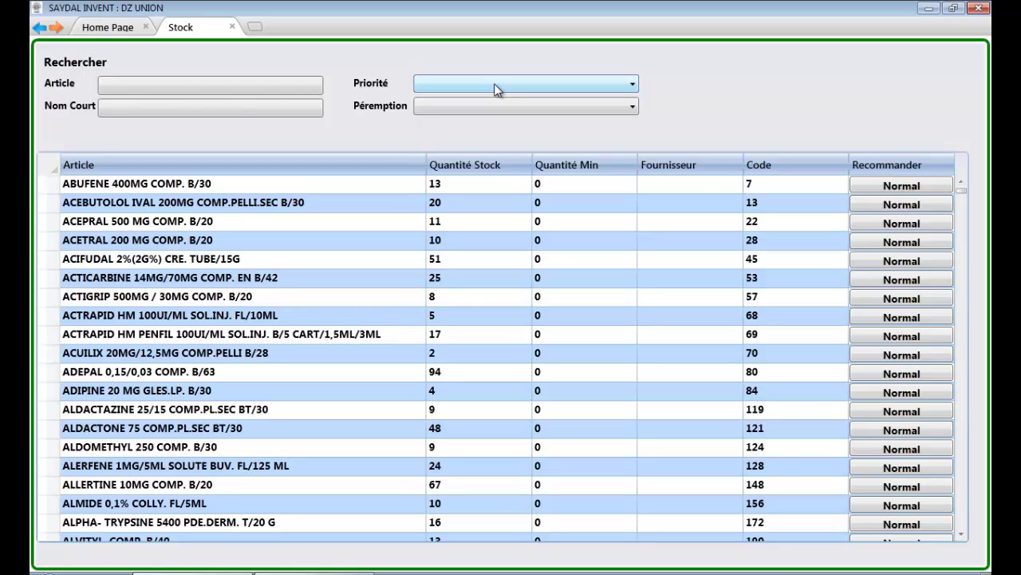
Step: Filter stock to Urgente priority expiring within 3 Mois and open the BEDELIX 3 SACHETS lots
left_click(494, 83)
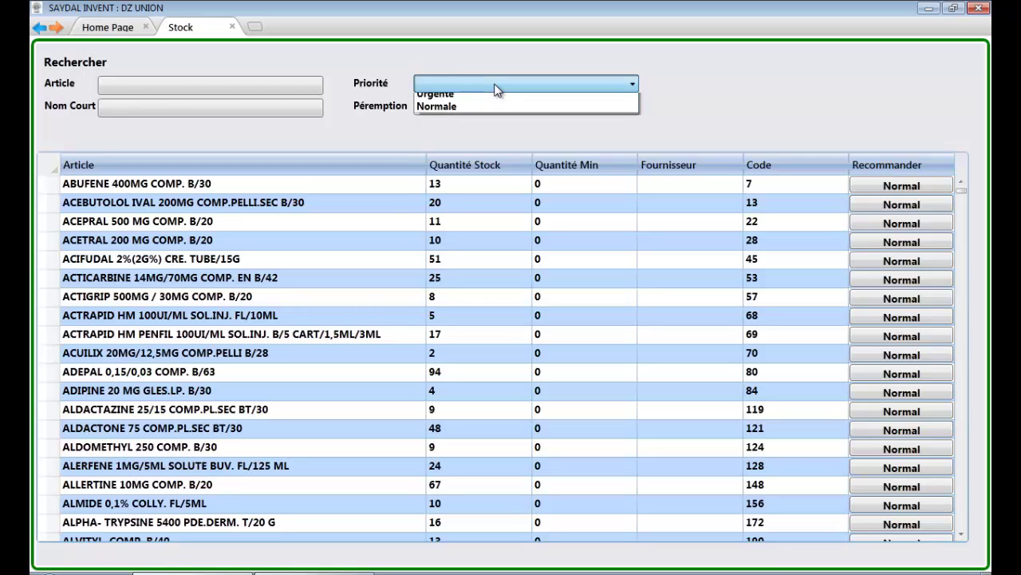
left_click(488, 98)
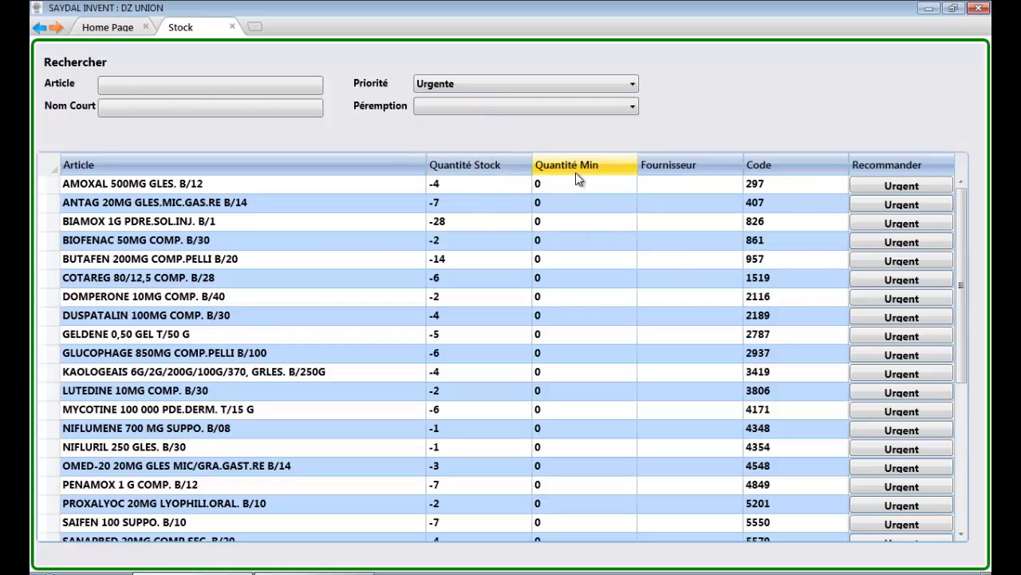
left_click(613, 114)
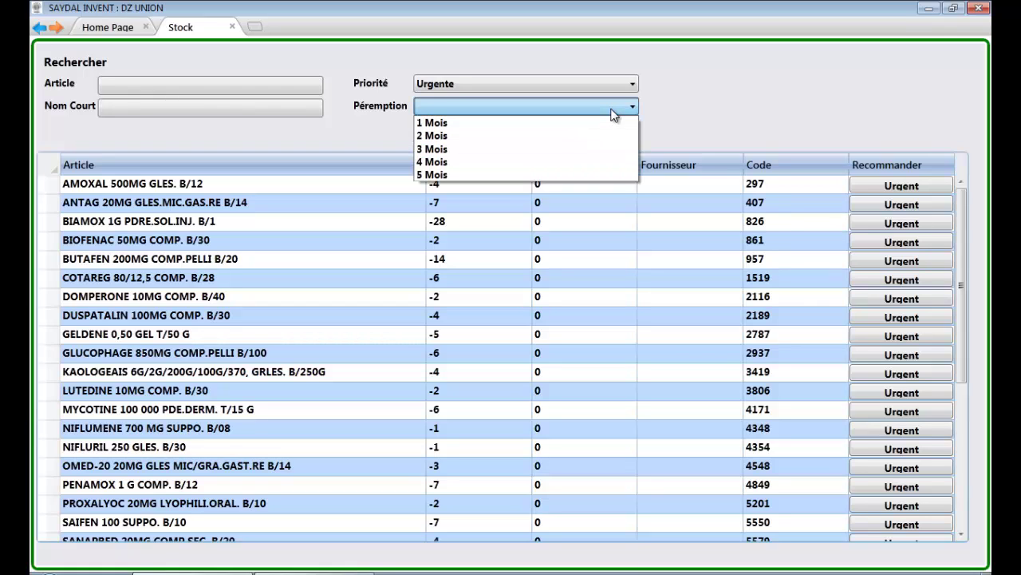
left_click(567, 149)
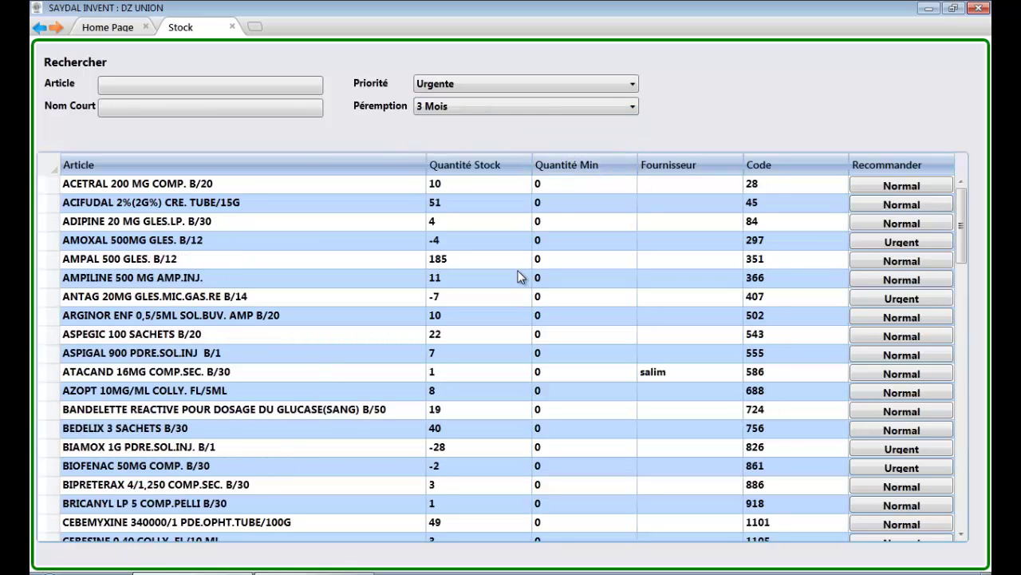
double_click(456, 430)
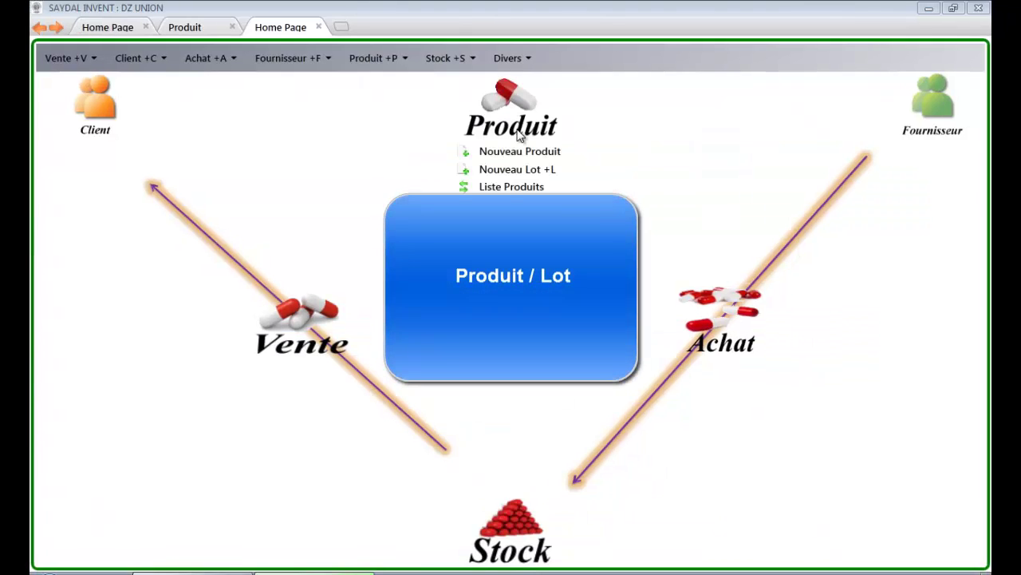
Step: Open ABBOTICINE from Liste Produits, check its Forme GRLES.SUSP.BUV, and save the record
left_click(511, 190)
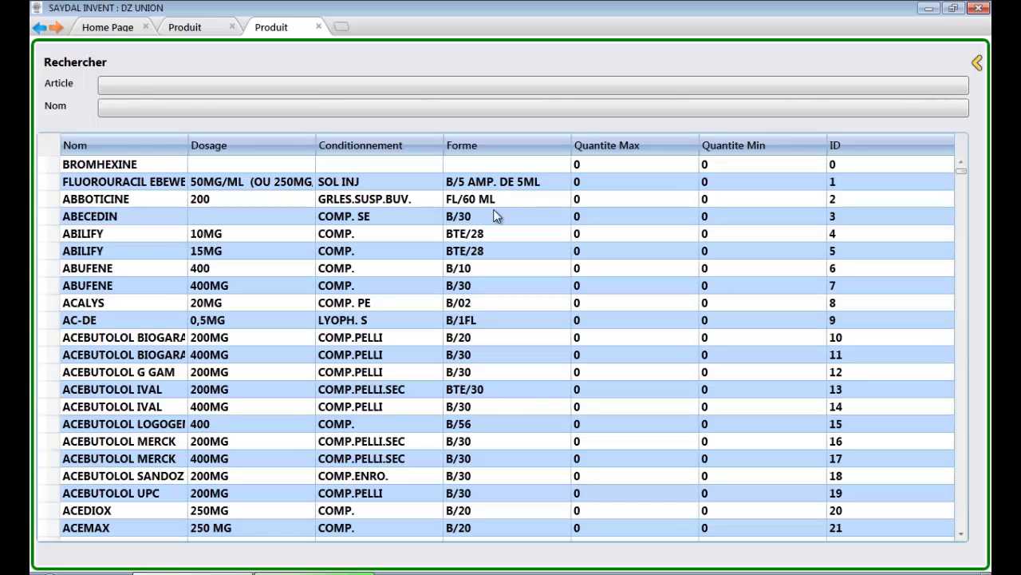
double_click(465, 197)
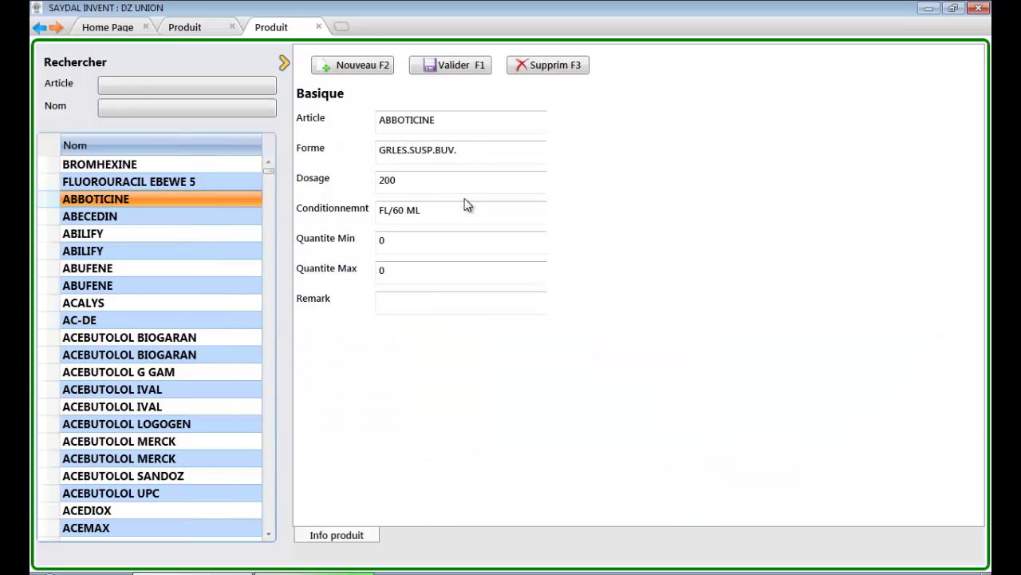
left_click(484, 150)
left_click(460, 63)
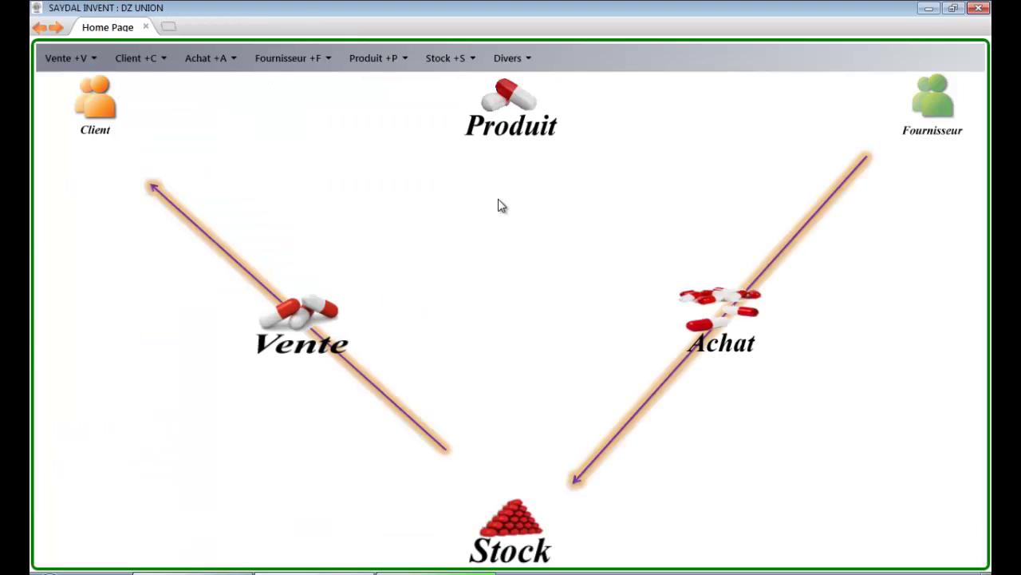
Step: Change the ABUFENE 400MG lot quantity from 15 to 11 and save it
mouse_move(499, 200)
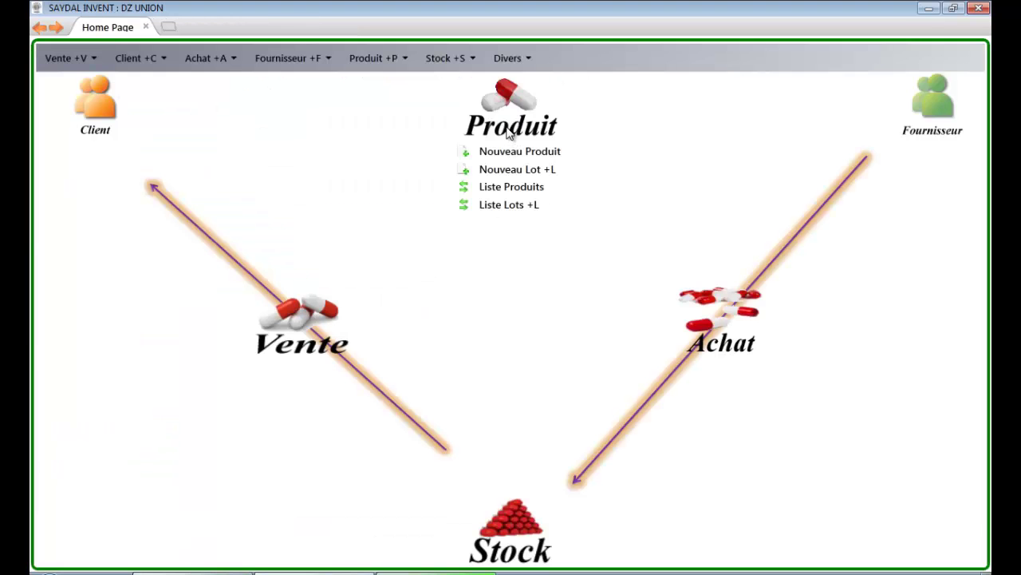
left_click(509, 205)
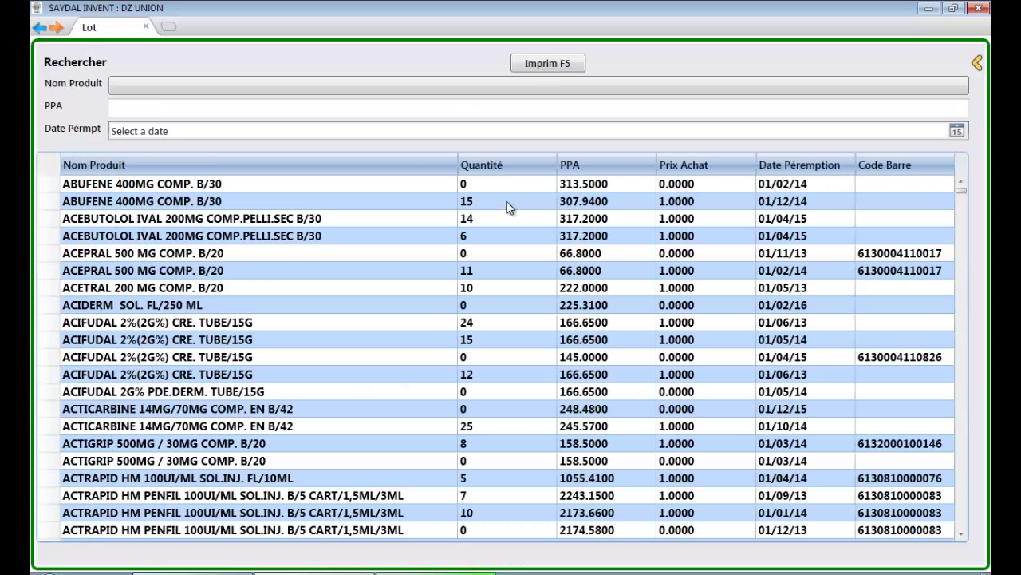
left_click(471, 202)
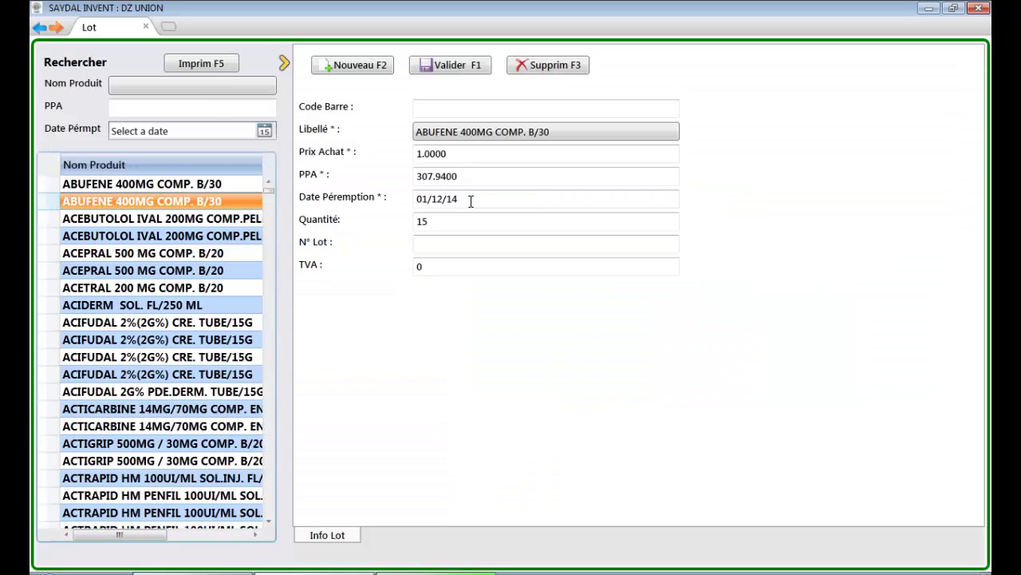
left_click(444, 223)
key("BackSpace")
type("1")
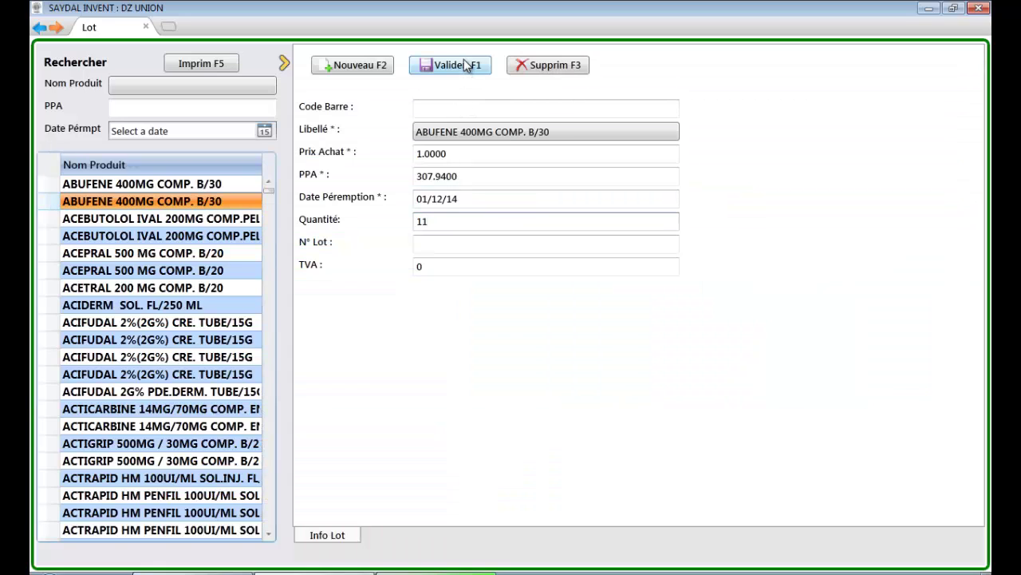
left_click(467, 66)
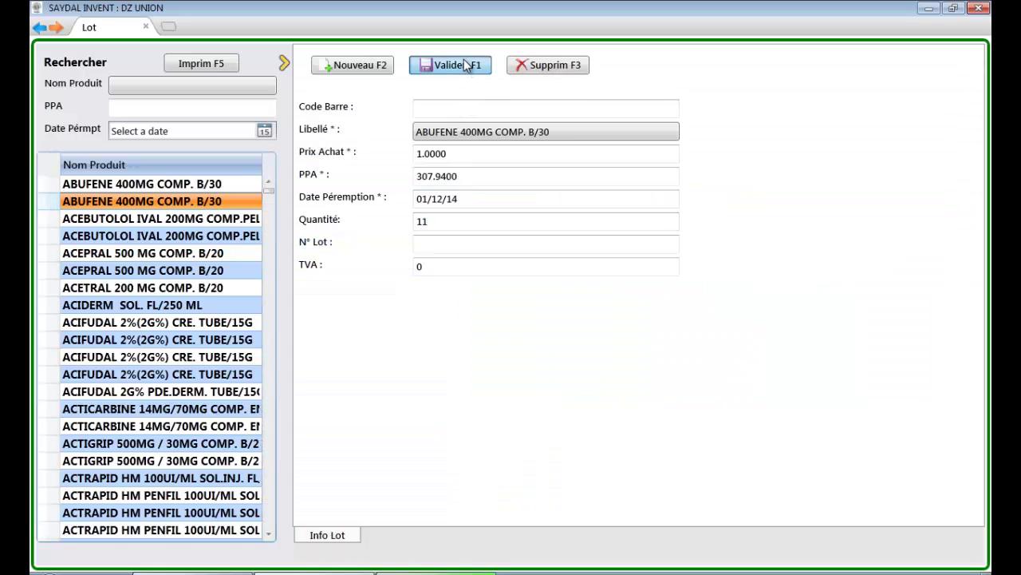
Step: Type DOLI in the new lot's Libellé and browse the DOLI product suggestions
left_click(375, 68)
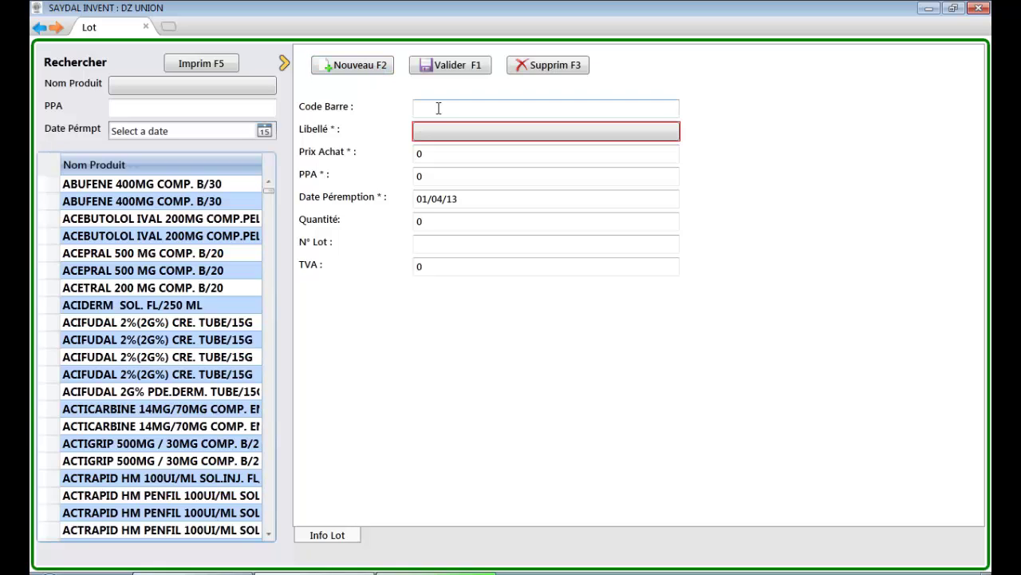
type("DOLI")
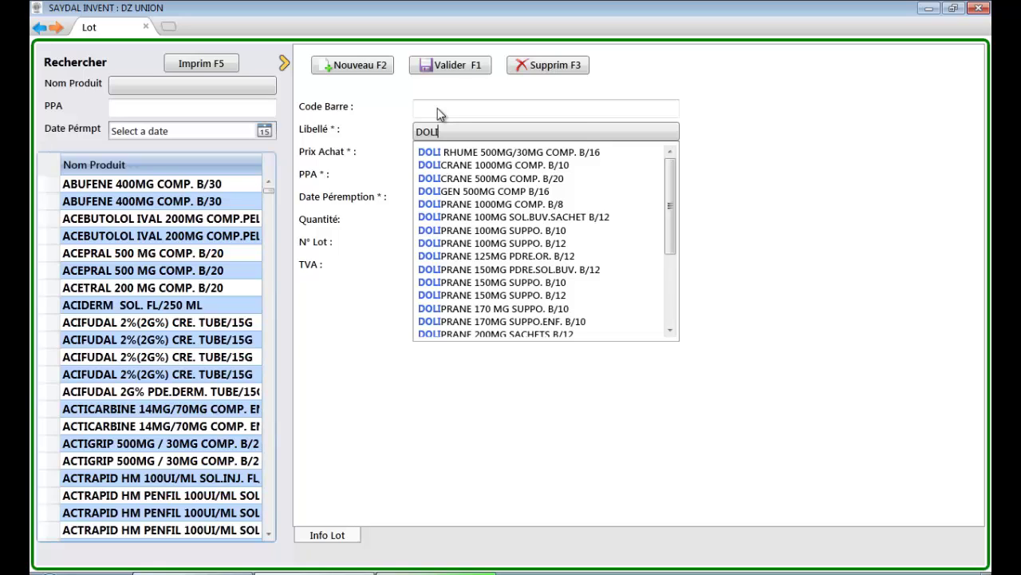
key("Down")
key("Down")
key("Down")
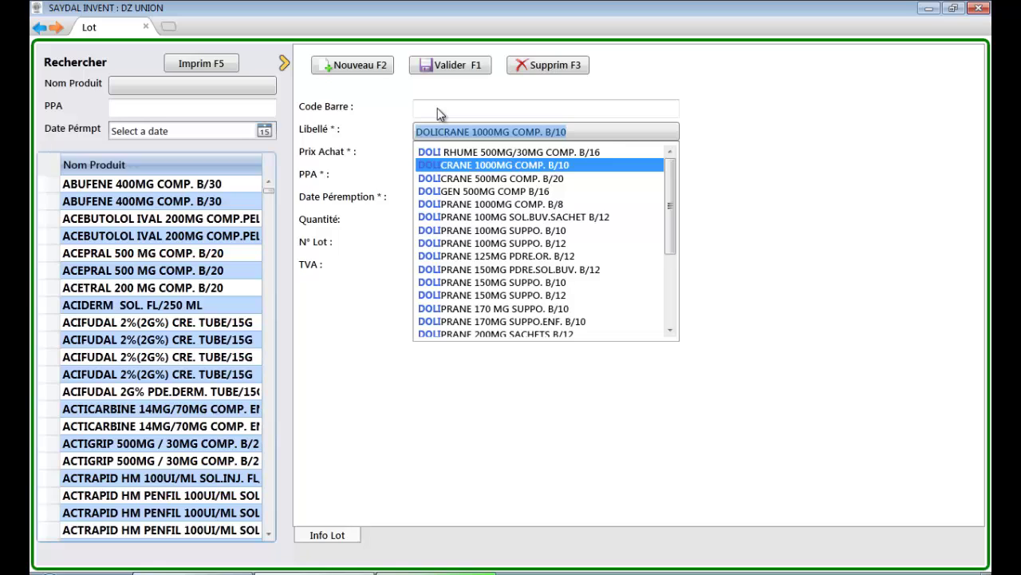
key("Return")
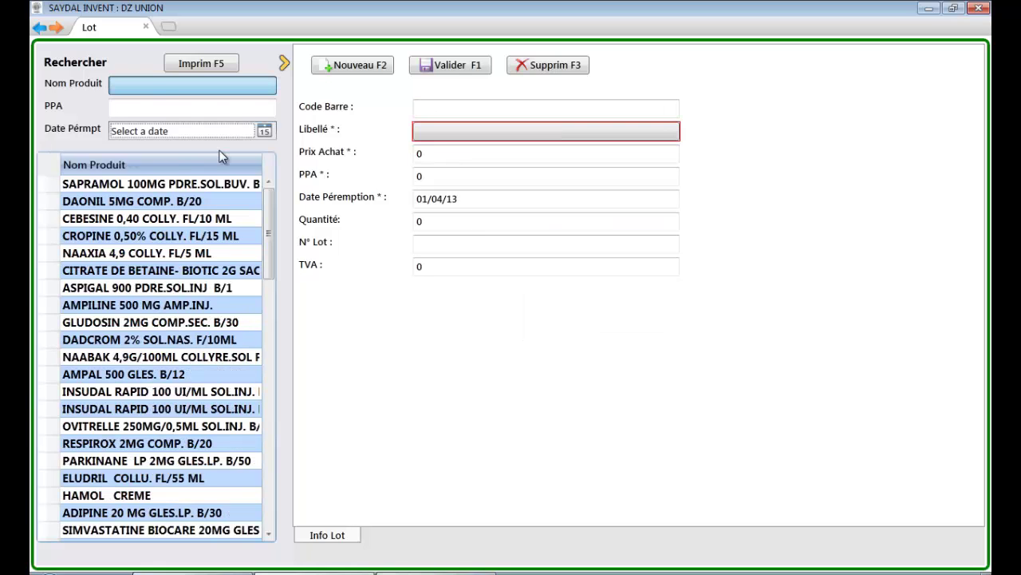
Step: Enter 400 as the PPA filter, set Date Pérmpt to 01/05/2013, and scroll the product list
left_click(156, 87)
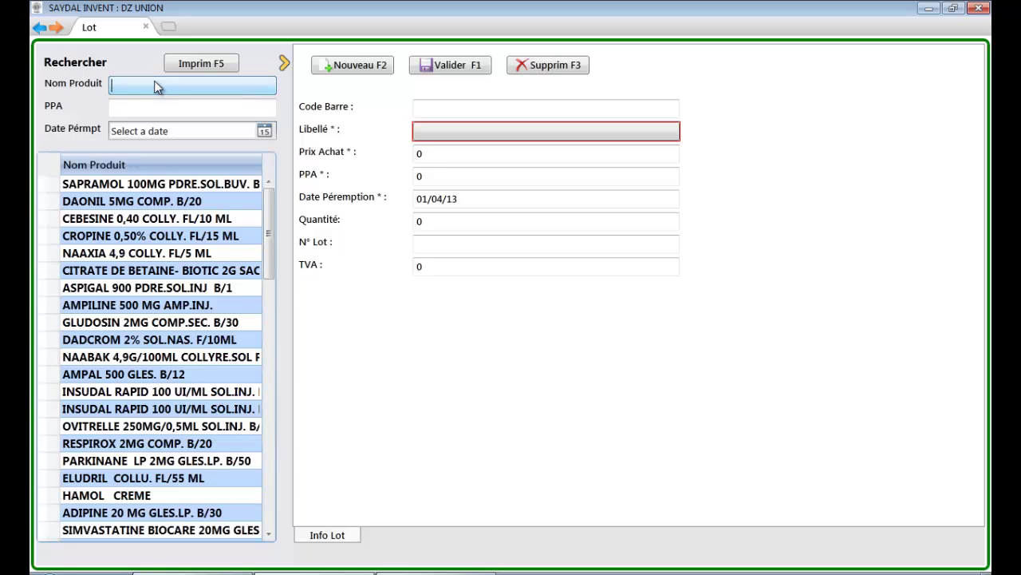
left_click(157, 109)
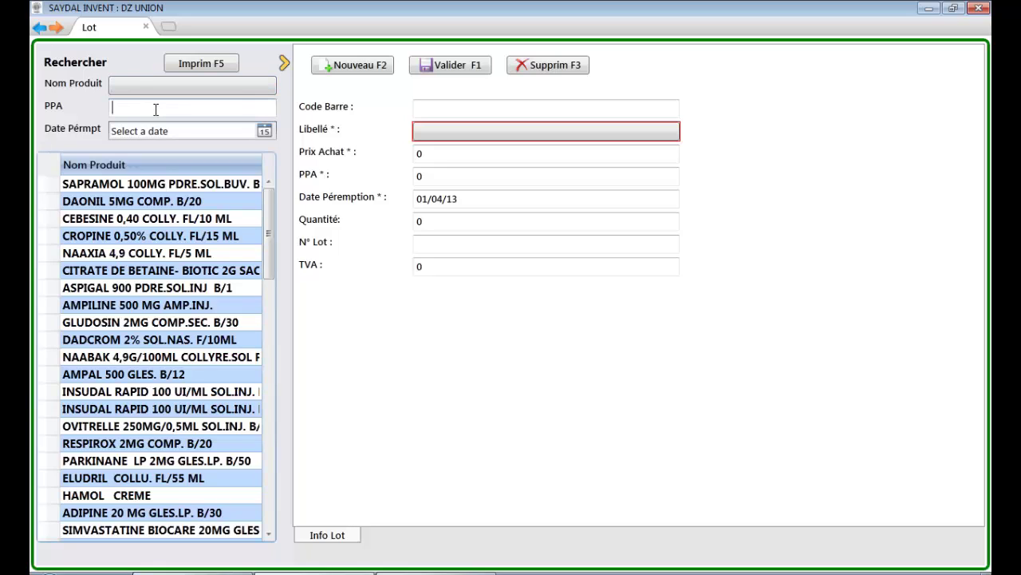
type("400")
left_click(264, 131)
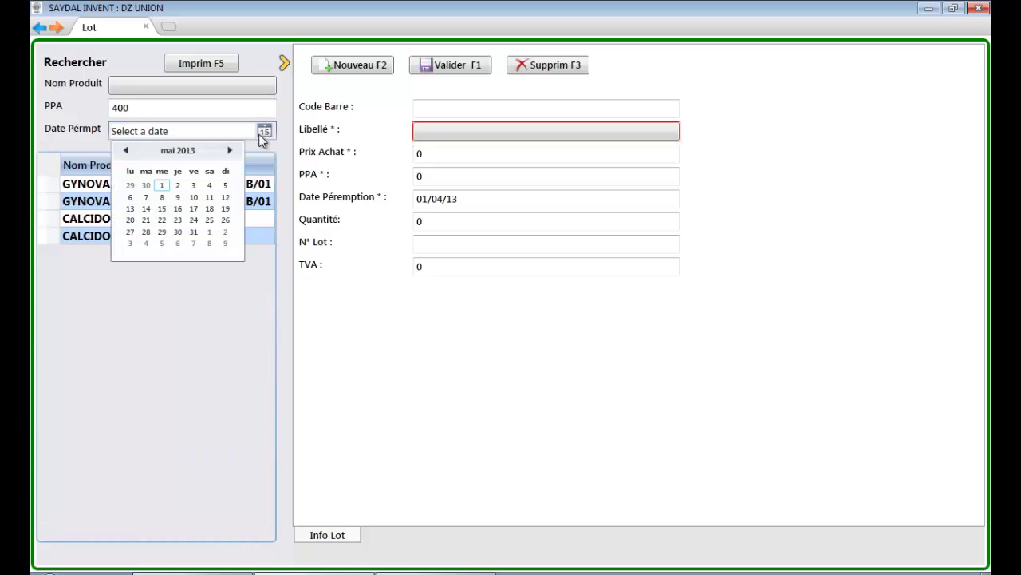
left_click(160, 185)
left_click(191, 129)
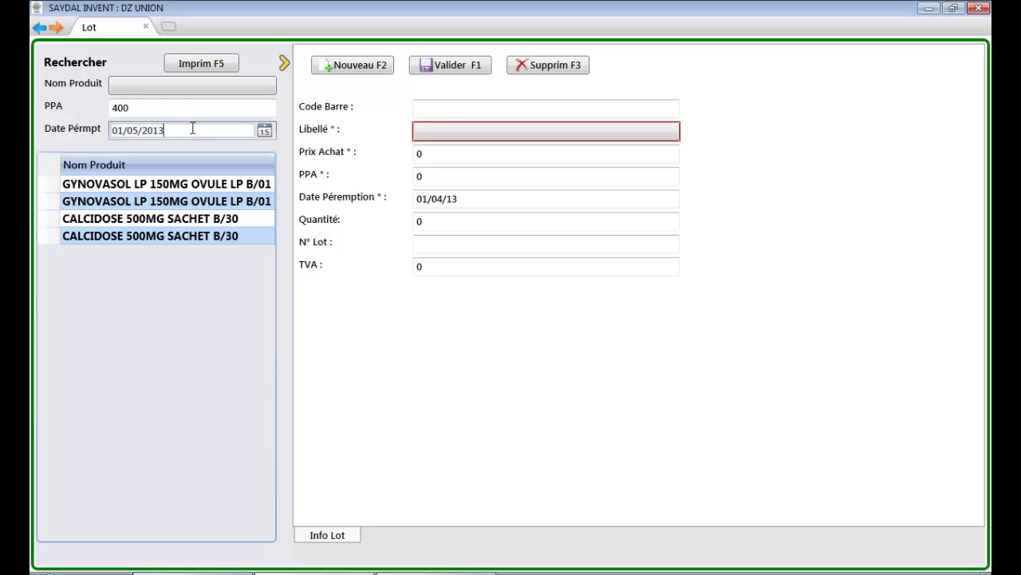
left_click_drag(268, 235, 268, 481)
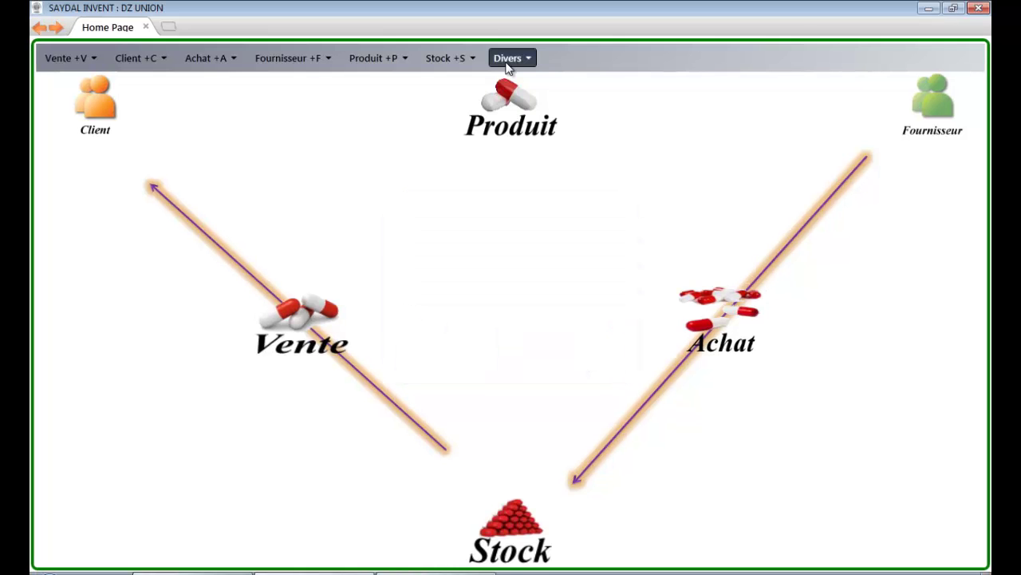
Step: Import borderauTest.xml through Divers > Import CNAS and acknowledge the success message
left_click(506, 62)
left_click(517, 96)
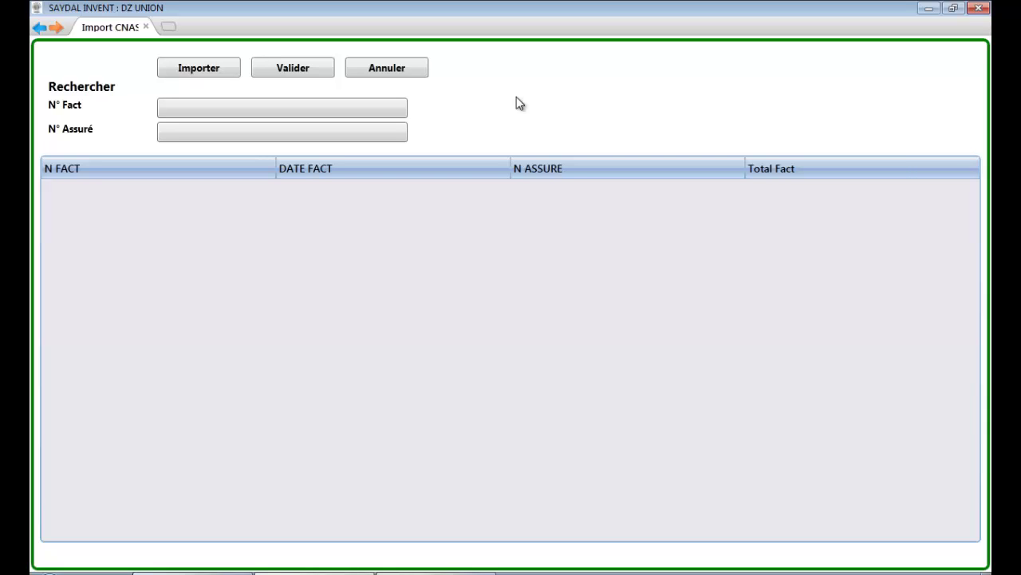
left_click(209, 70)
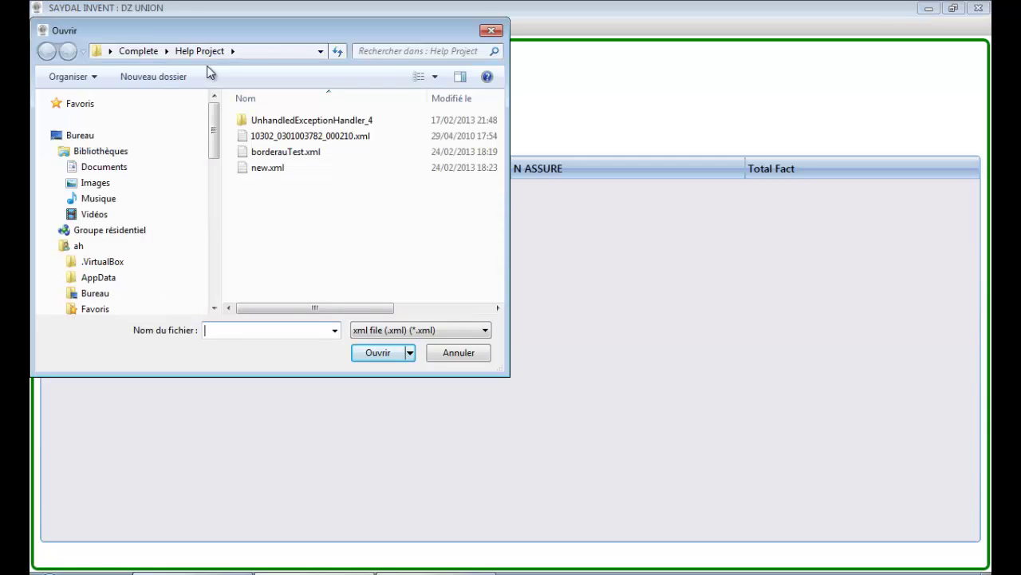
left_click(271, 154)
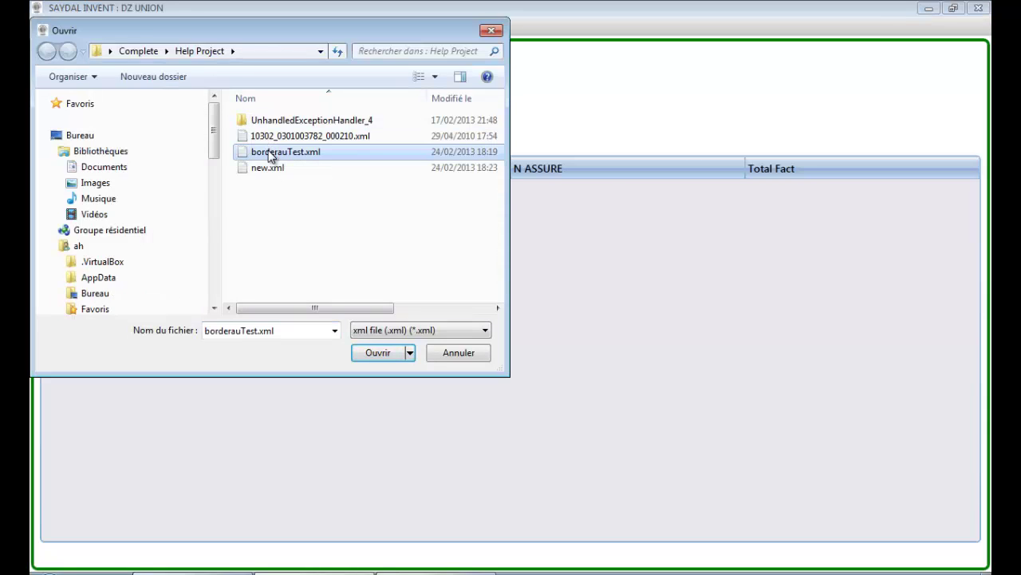
double_click(270, 153)
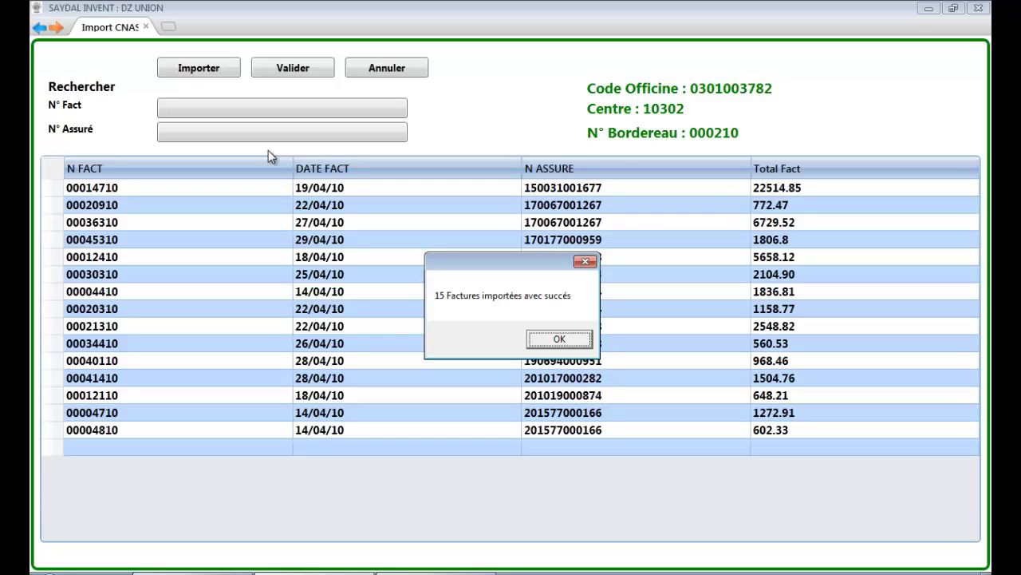
key("Return")
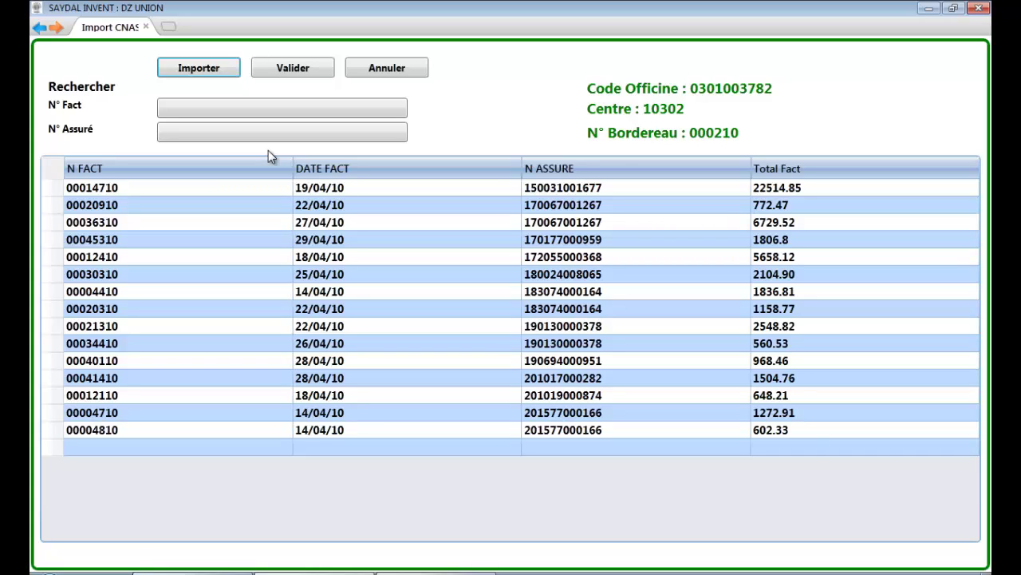
Step: Filter the CNAS invoices by N° Assuré, accepting the suggested number for 1901
left_click(200, 107)
left_click(204, 138)
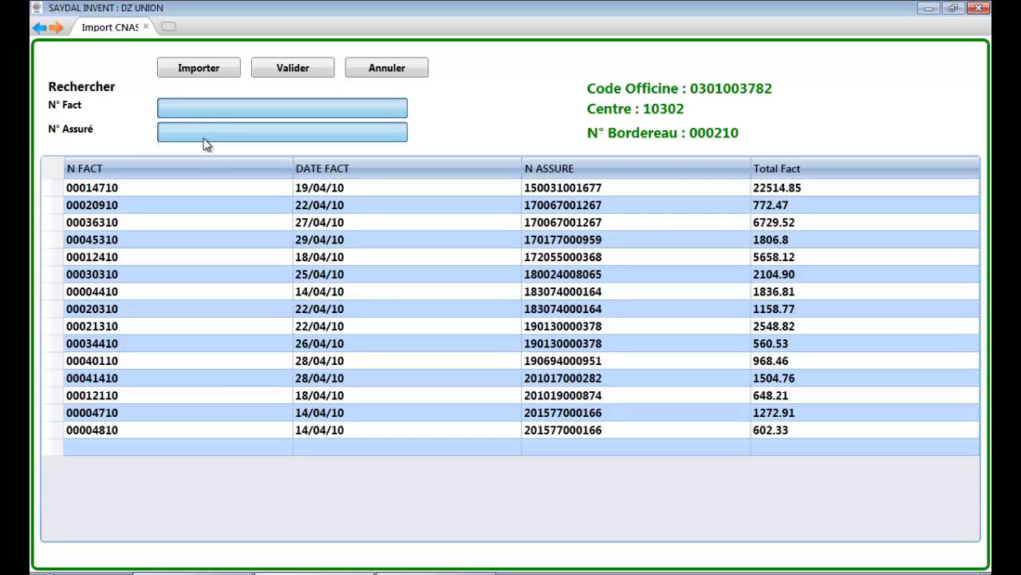
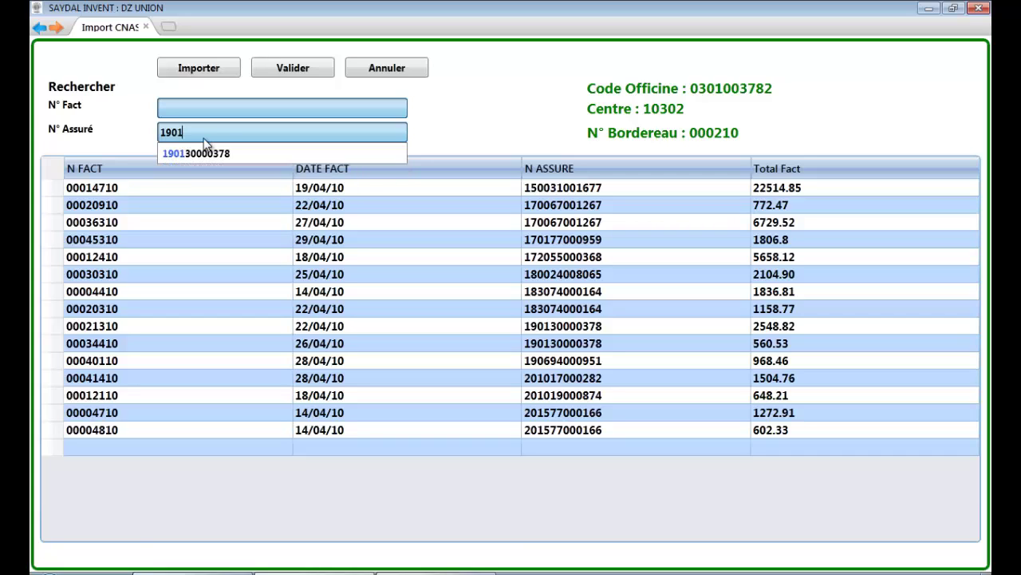
key("Return")
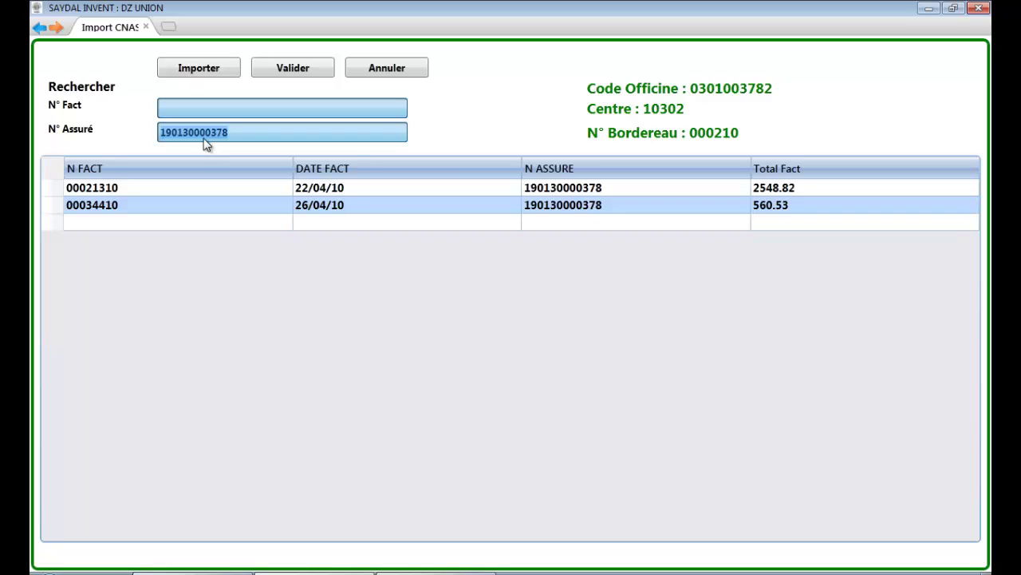
Step: Delete invoice 00034410 and clear the N° Assuré filter
left_click(251, 210)
key("Delete")
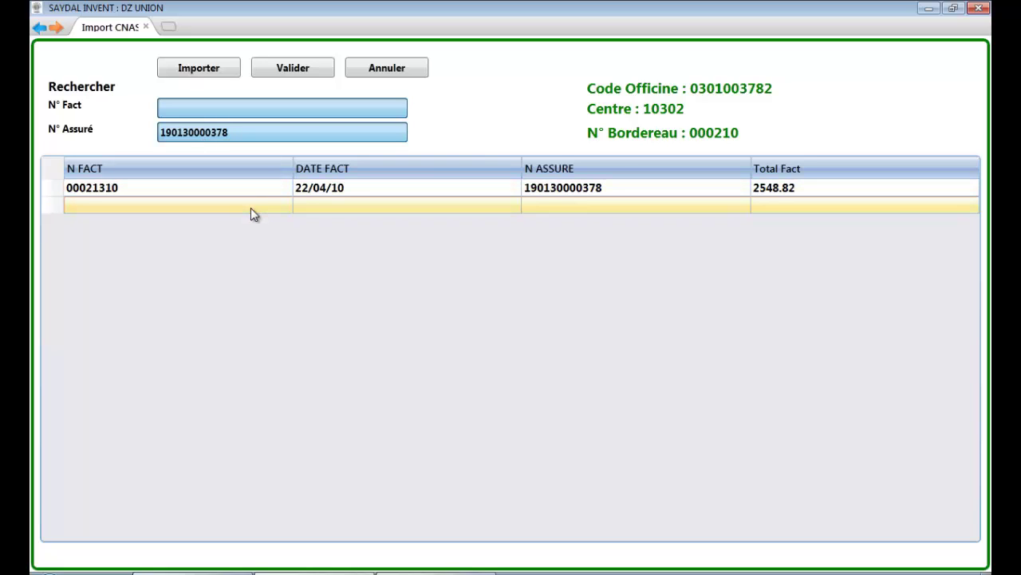
double_click(265, 138)
key("BackSpace")
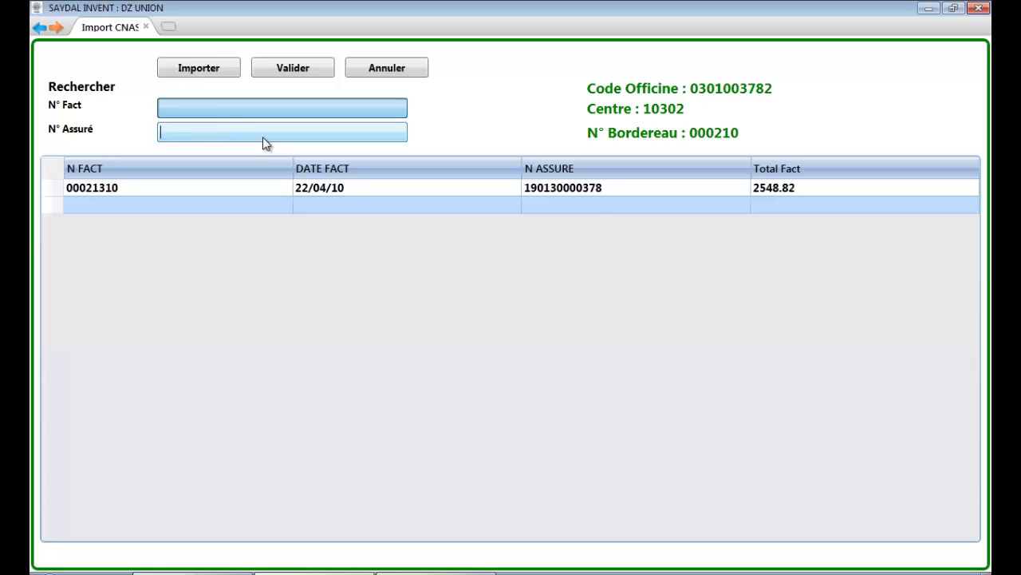
left_click(240, 106)
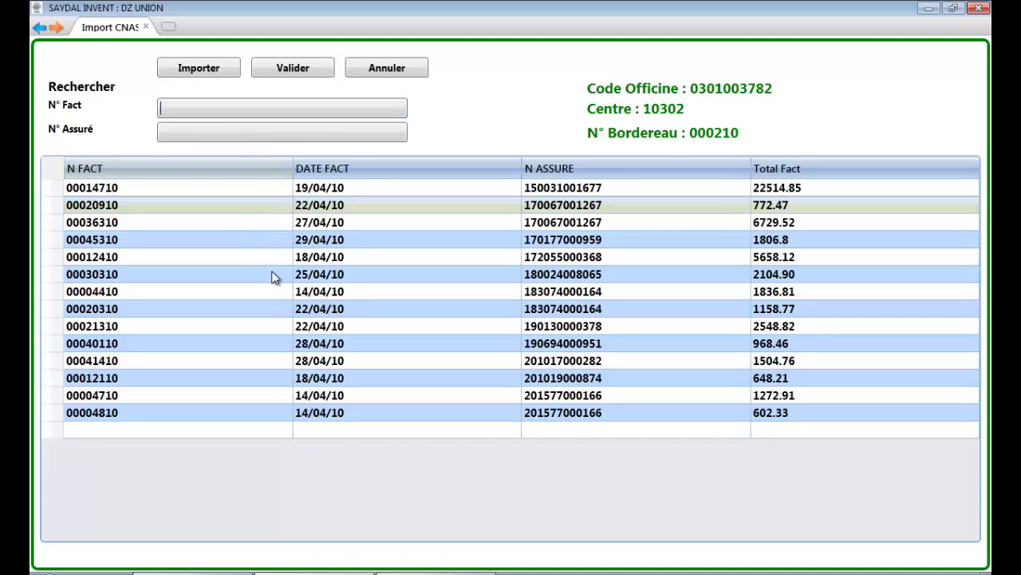
Step: Select invoice 00021310, validate all 14 CNAS invoices, and confirm the success message
left_click(451, 328)
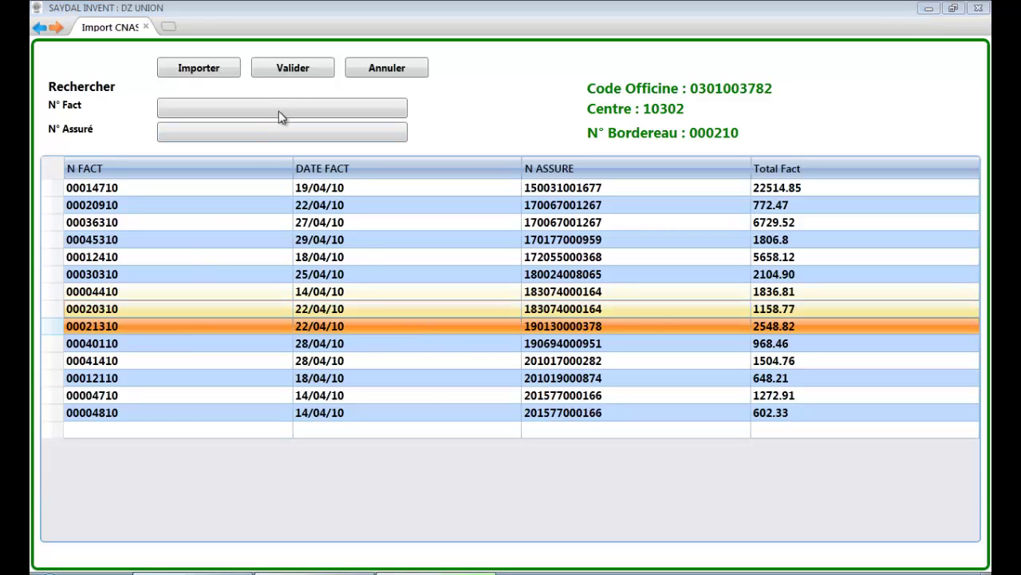
left_click(303, 67)
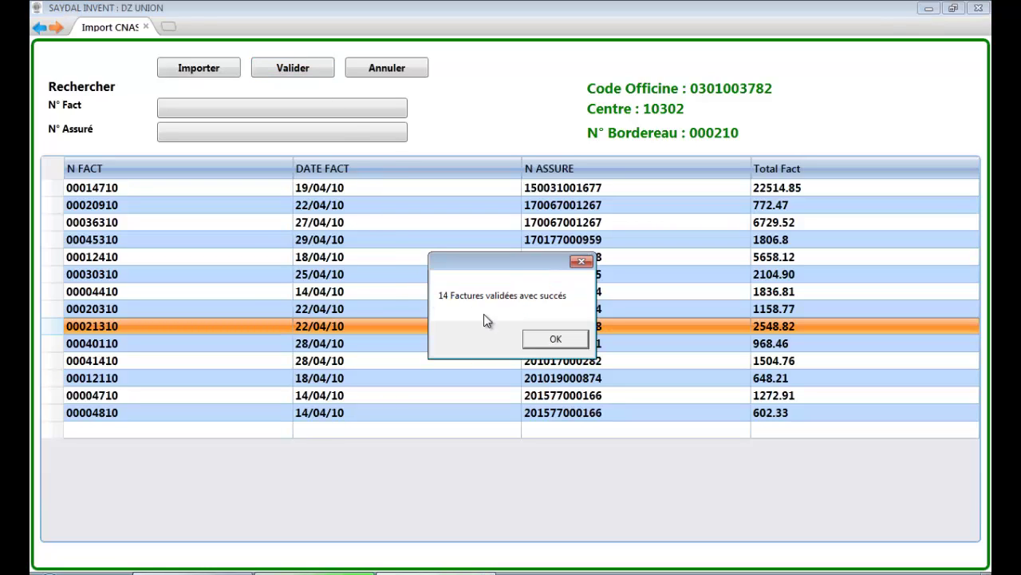
left_click(557, 339)
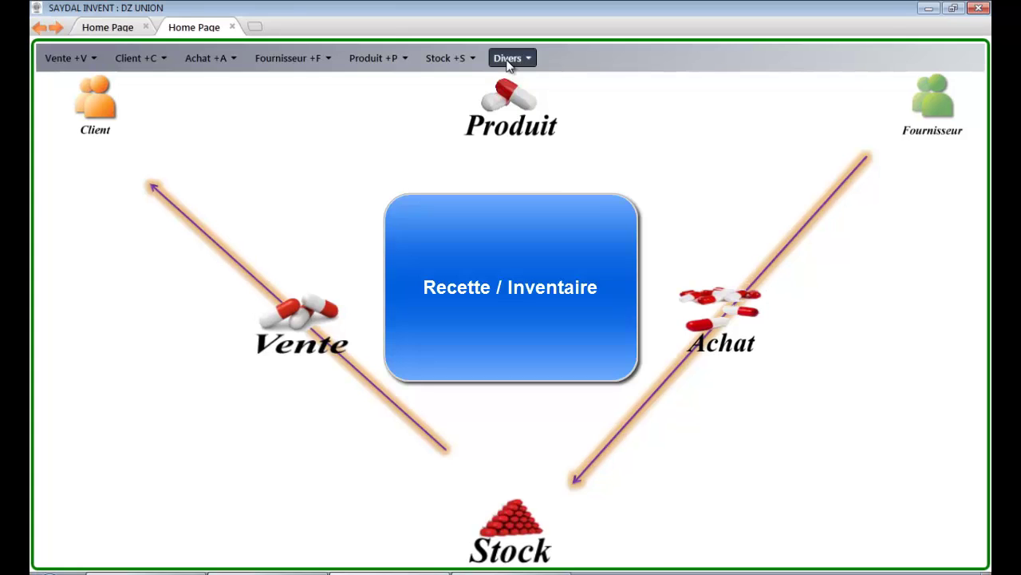
Step: Choose Inventaire from the Divers menu
left_click(507, 61)
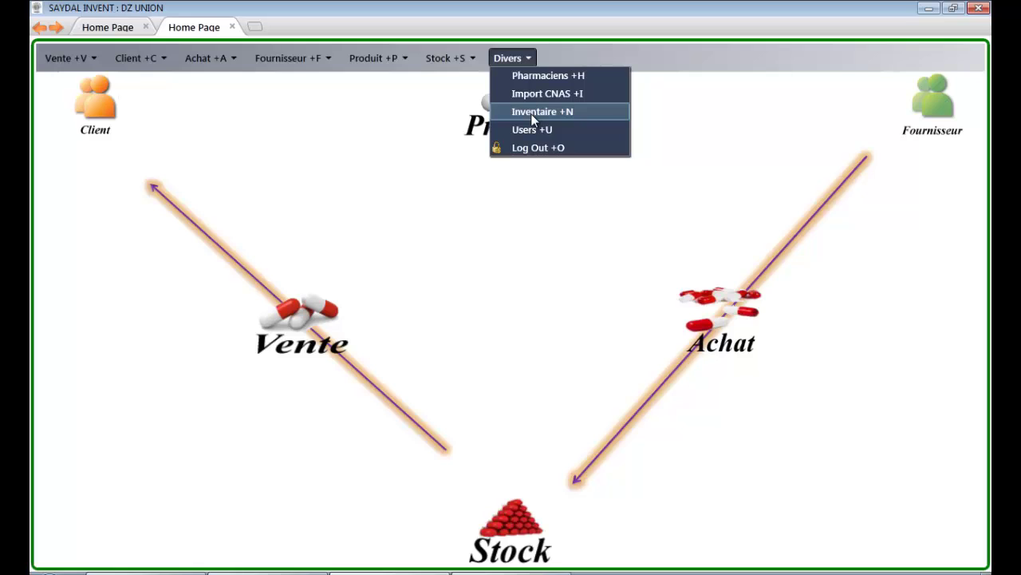
left_click(530, 113)
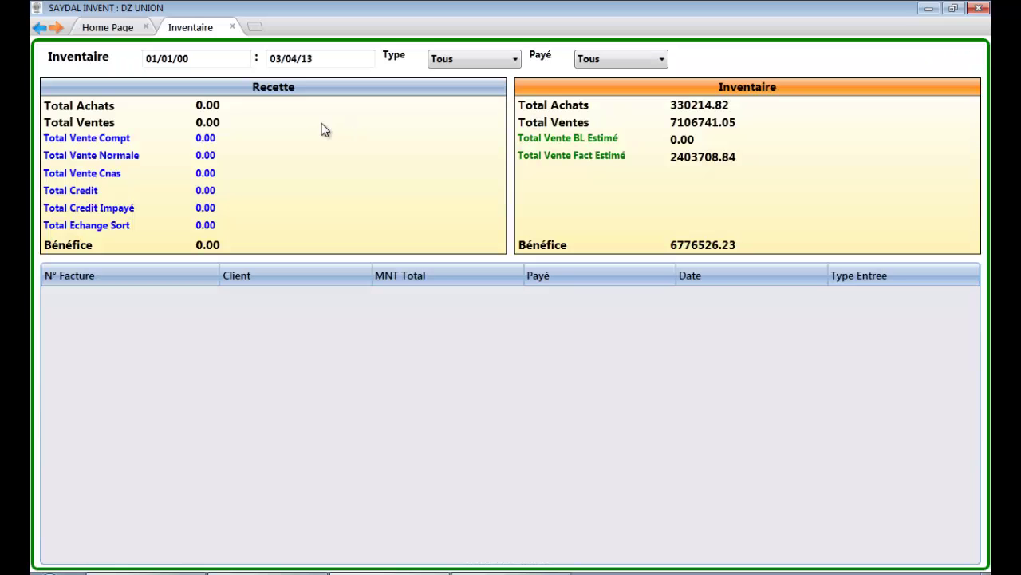
Step: Load receipts ending 03/04/13 and leave the Type and Payé filters on Tous
left_click(346, 60)
key("Return")
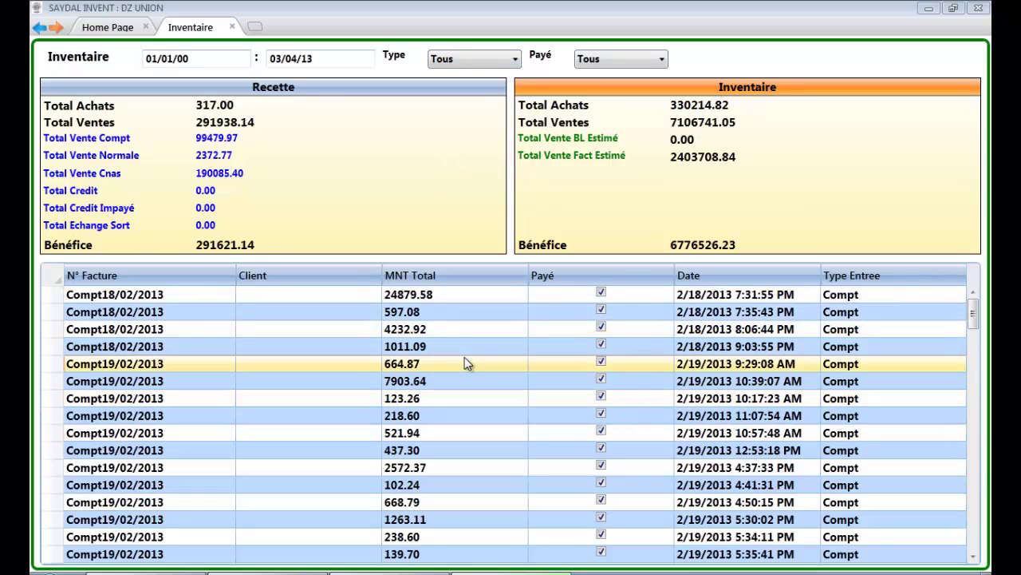
left_click(509, 58)
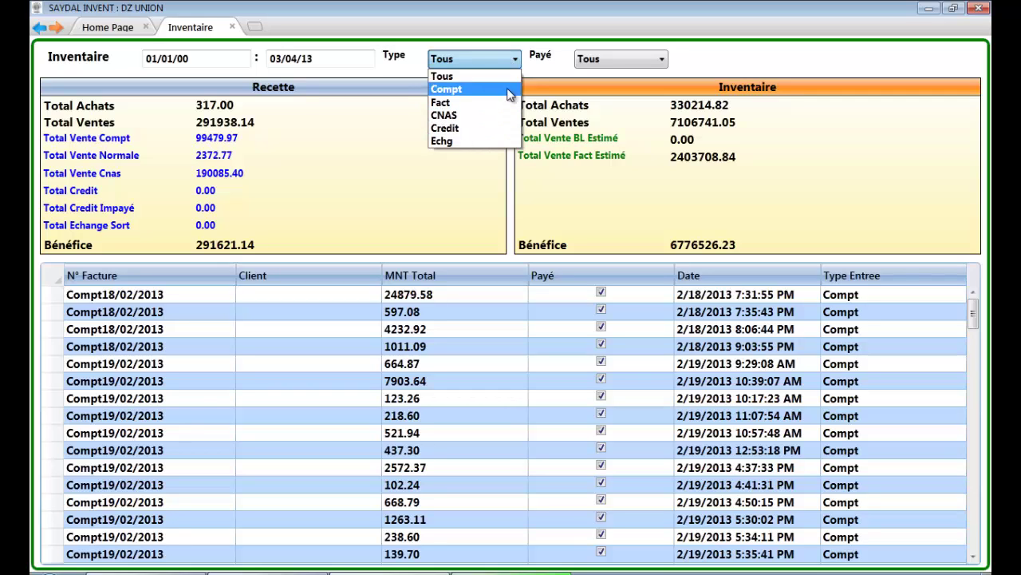
left_click(611, 61)
left_click(611, 61)
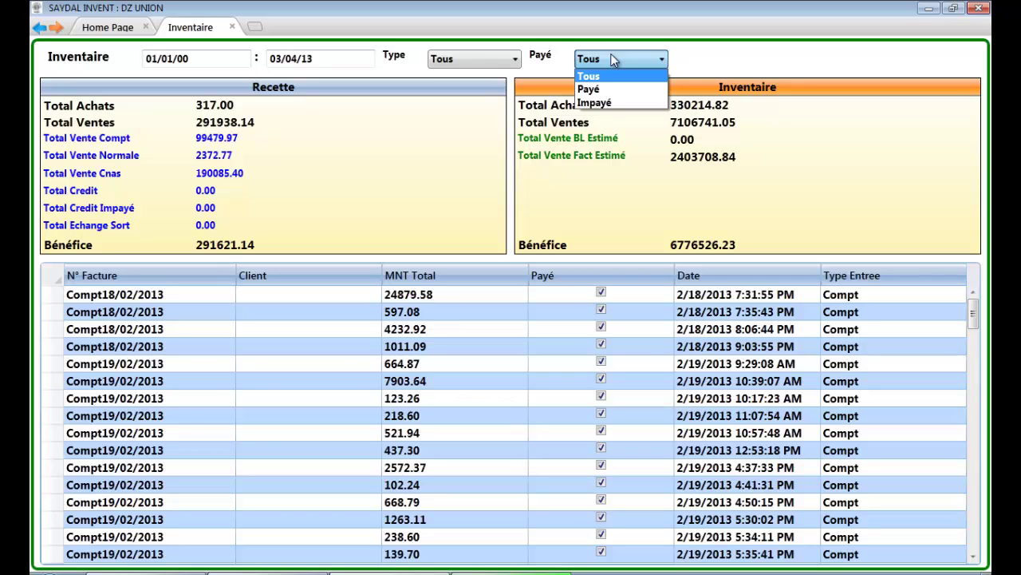
left_click(613, 61)
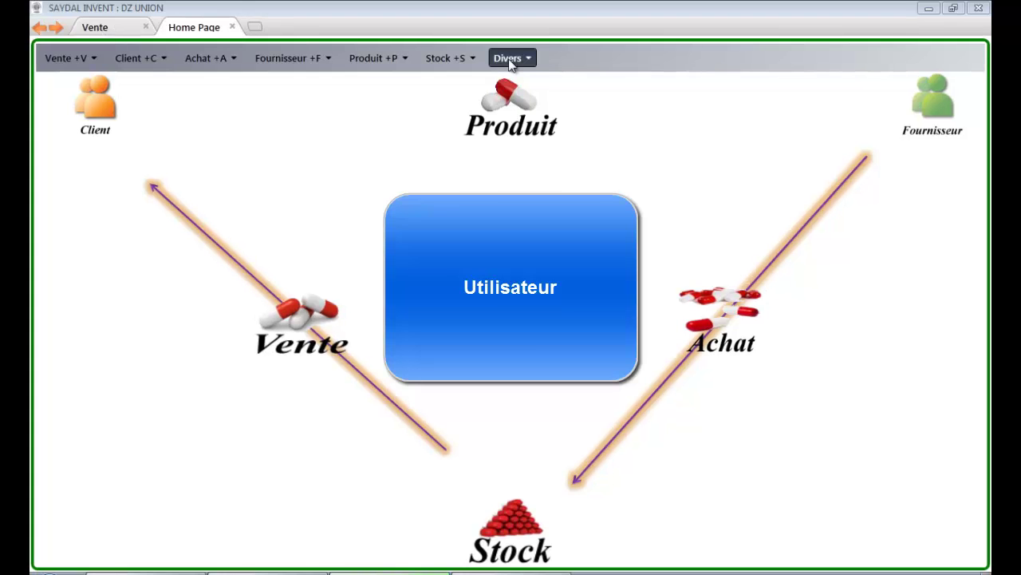
Step: Open Users from the Divers menu and load user ah with its Compt permission checked
left_click(509, 60)
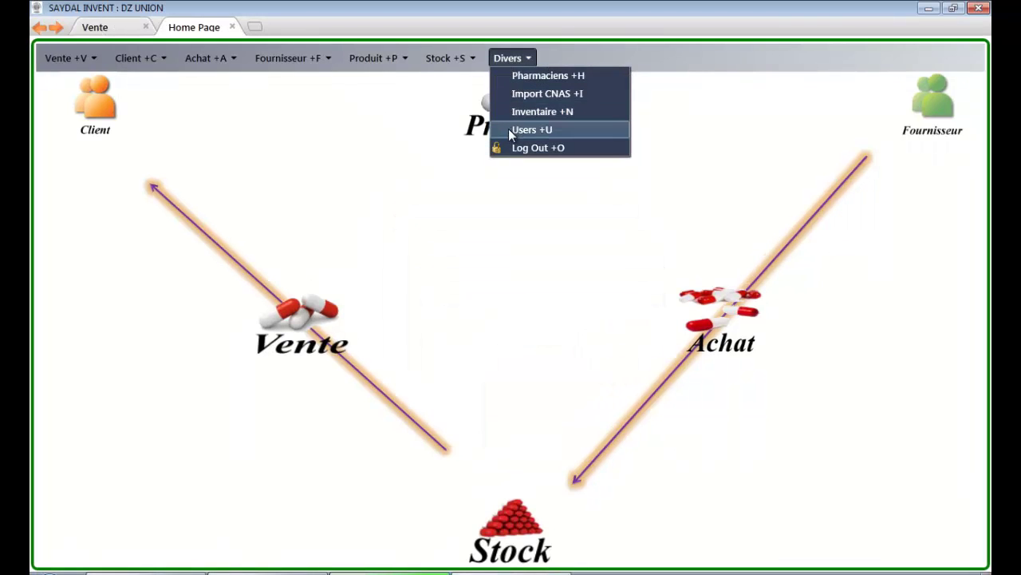
left_click(510, 131)
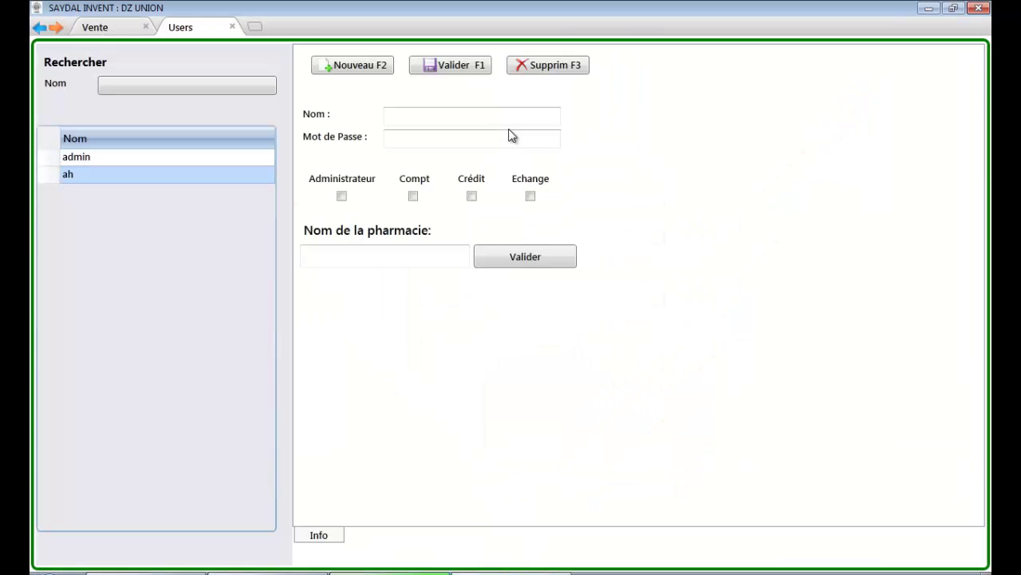
left_click(439, 119)
left_click(431, 142)
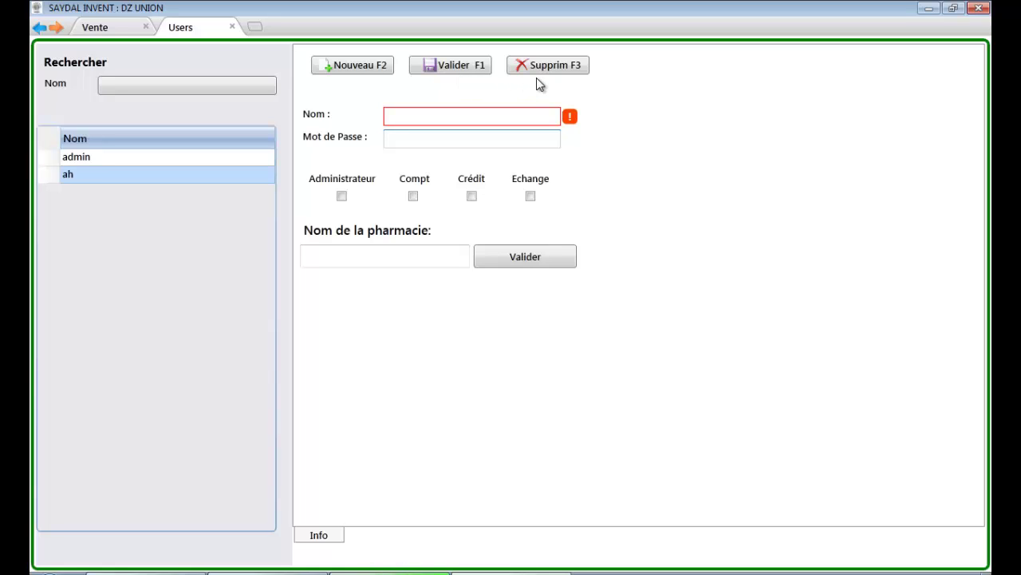
left_click(221, 180)
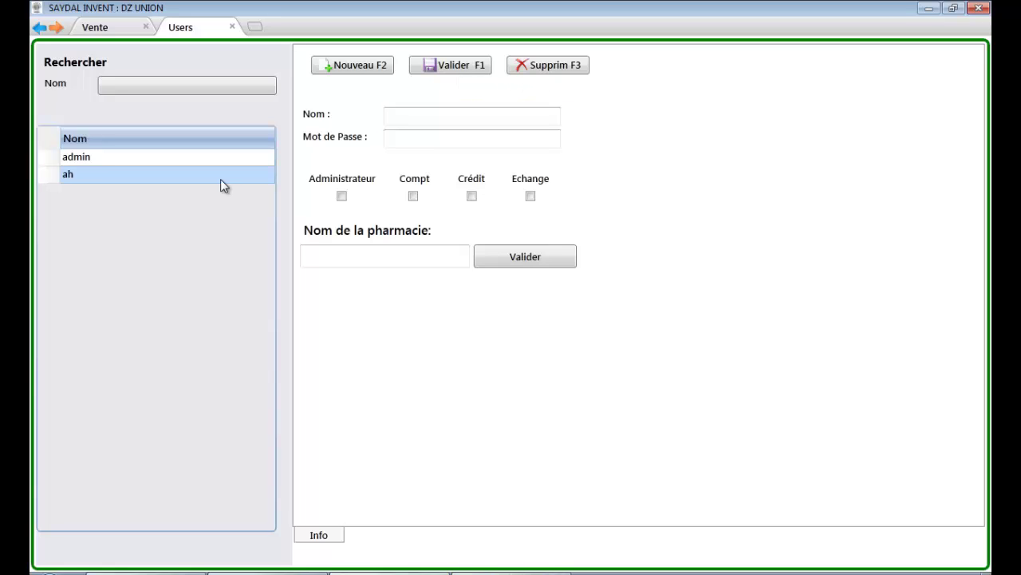
left_click(221, 179)
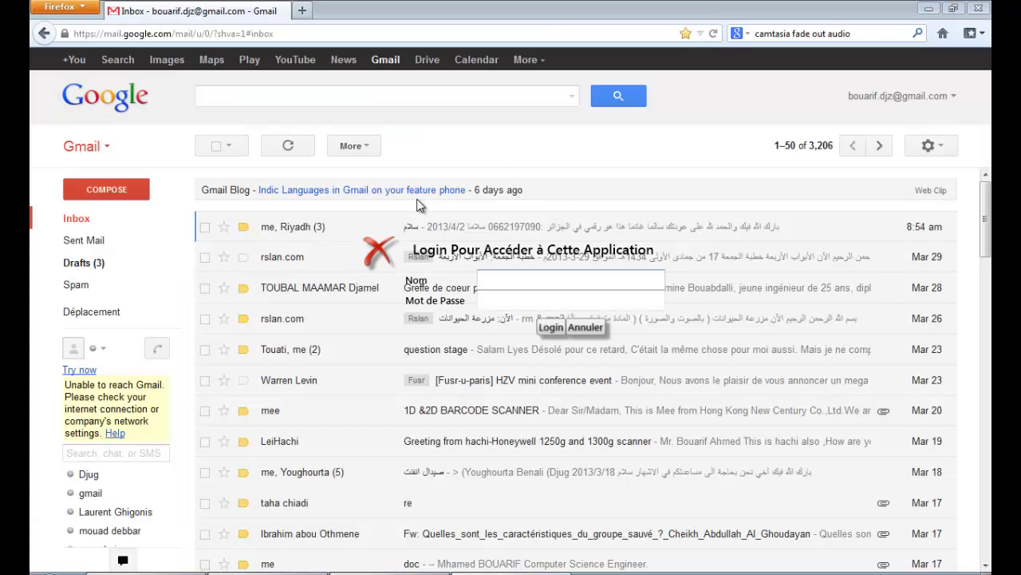
Step: Log in as user ah with its password, then open a Home Page tab and the Vente menu
key("Tab")
key("Return")
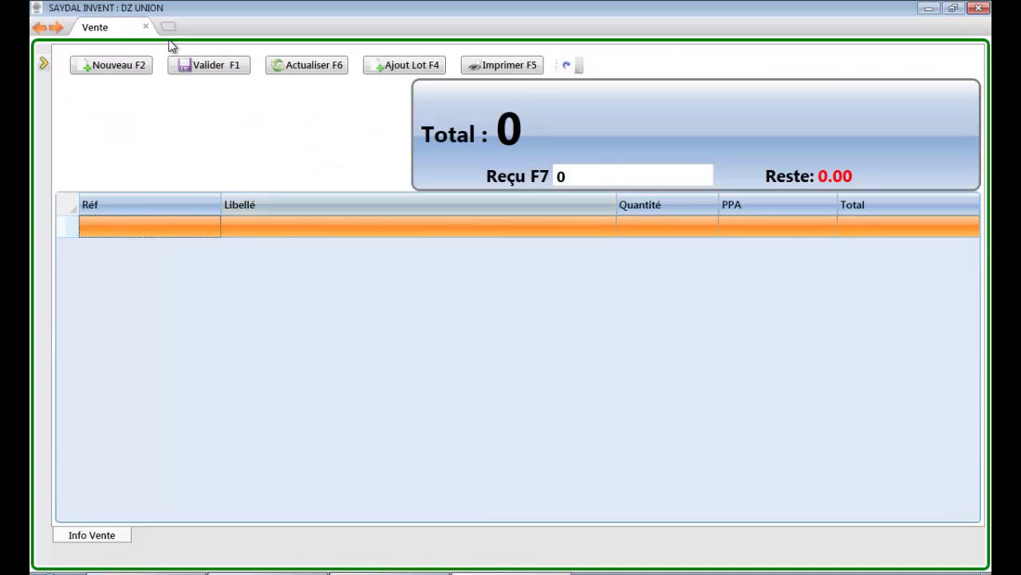
left_click(168, 27)
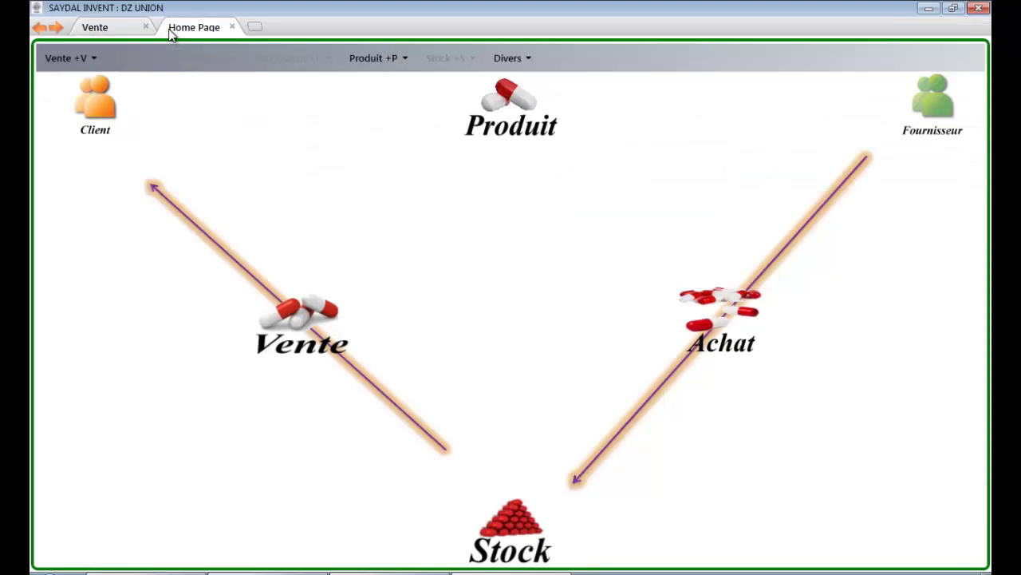
left_click(100, 65)
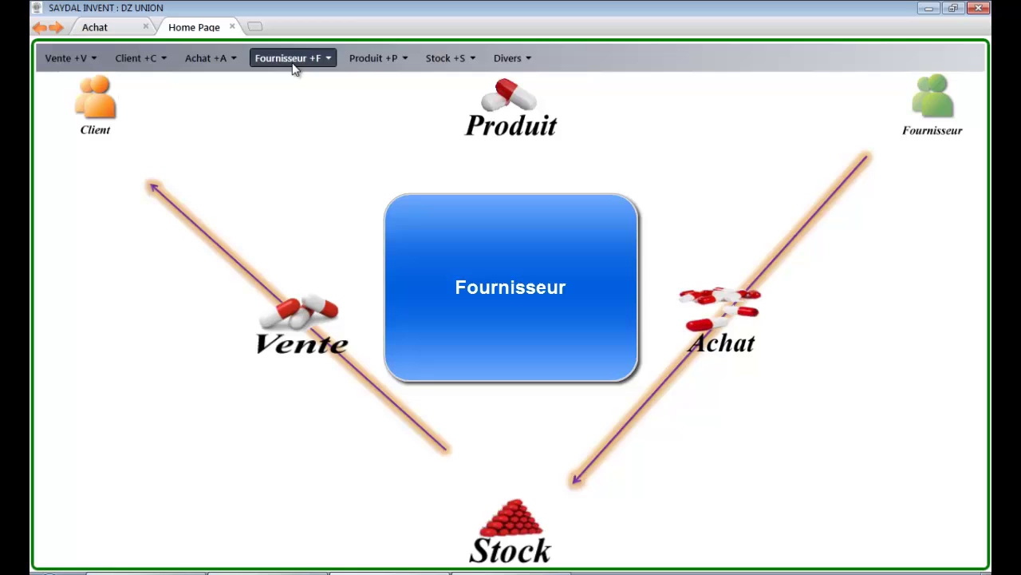
Step: From Liste Fournisseurs, check a supplier's Info, then show SANIPHARM's four invoices: debt 92663.20, remaining 88857.20
mouse_move(292, 62)
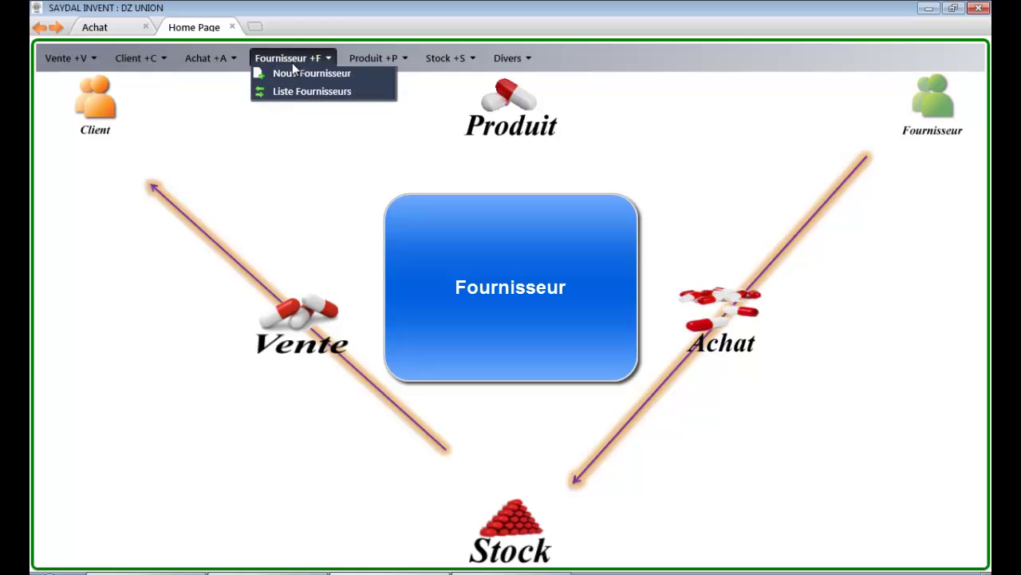
left_click(302, 92)
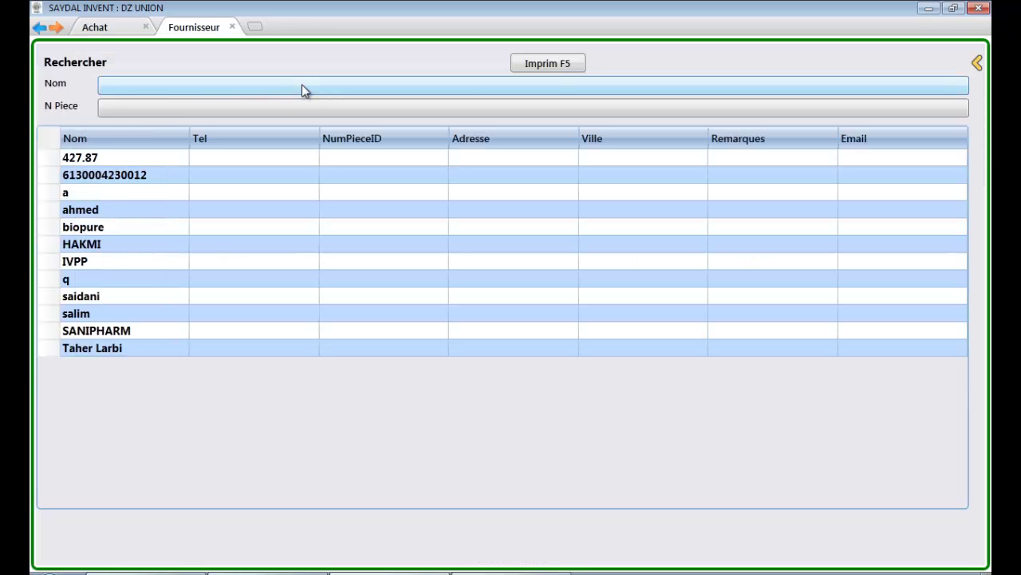
left_click(330, 165)
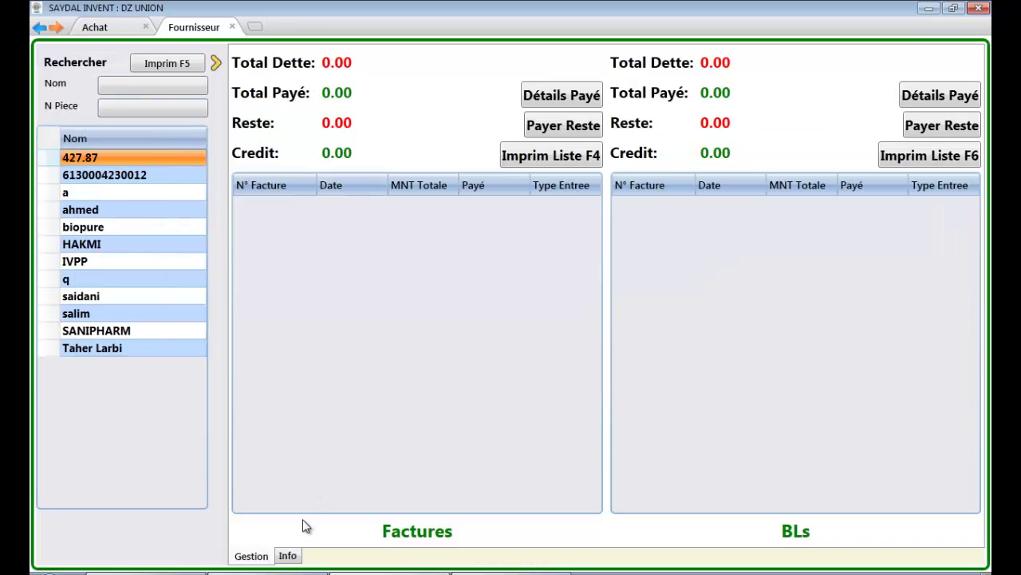
left_click(292, 560)
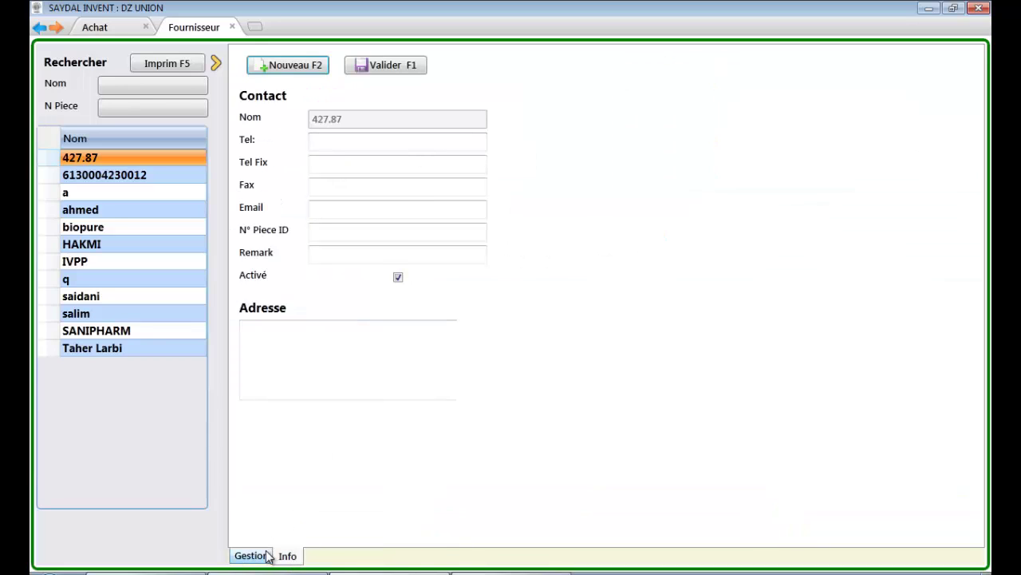
left_click(267, 556)
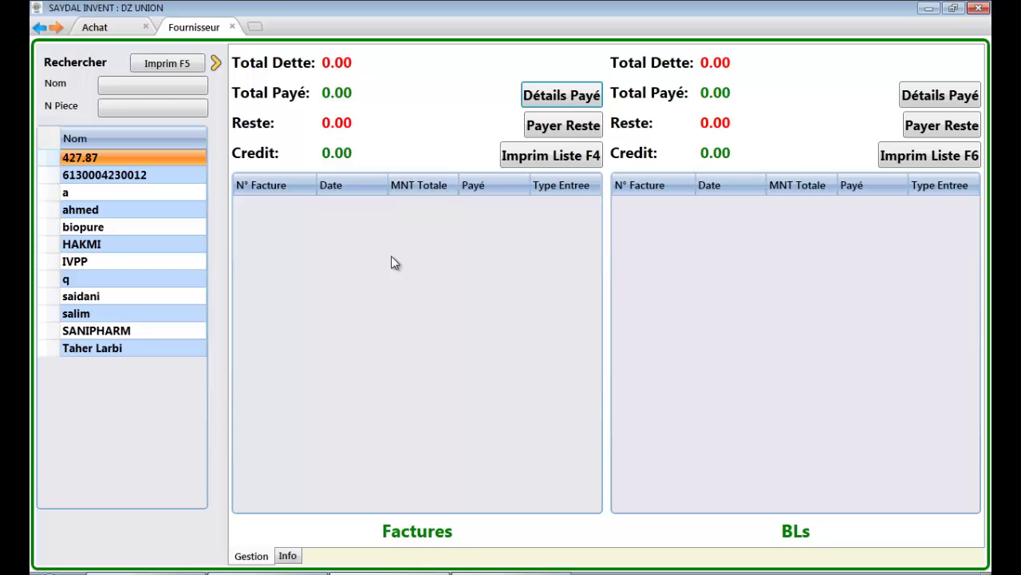
left_click(113, 332)
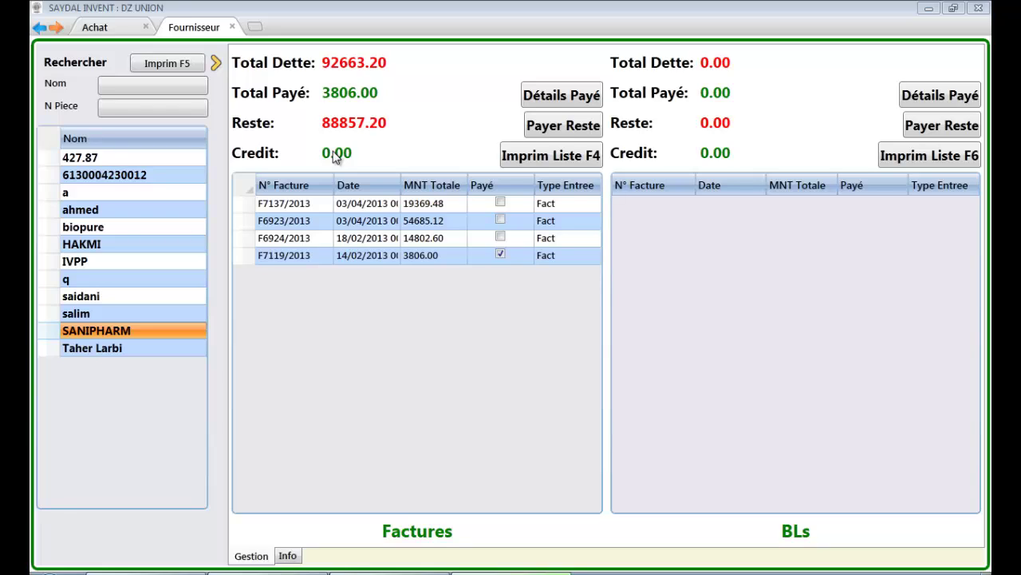
Step: Pay the 34172.08 remainder on invoices F7137/2013 and F6924/2013, leaving 54685.12 owed
left_click(542, 96)
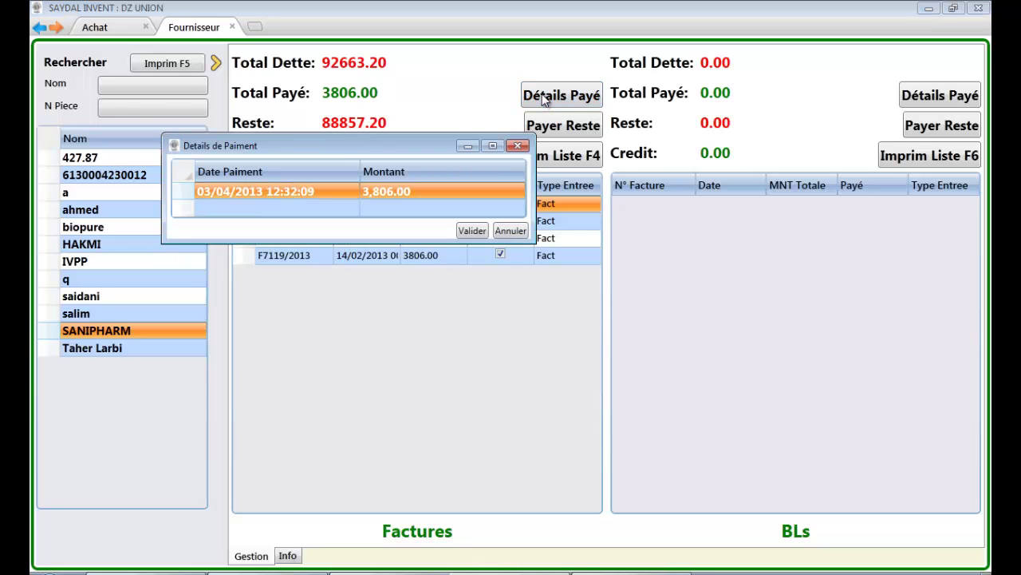
left_click(517, 146)
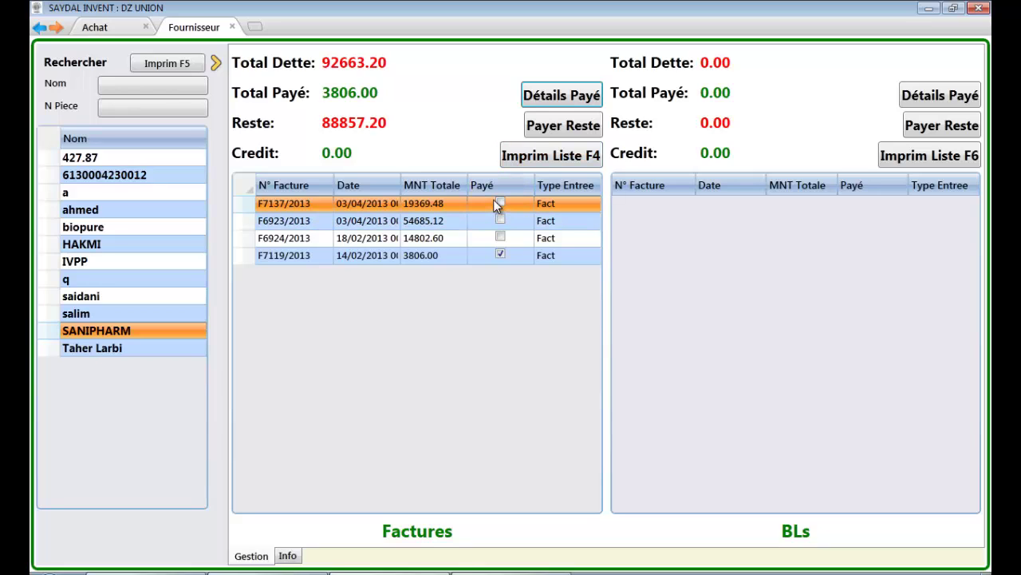
left_click(487, 236, "shift")
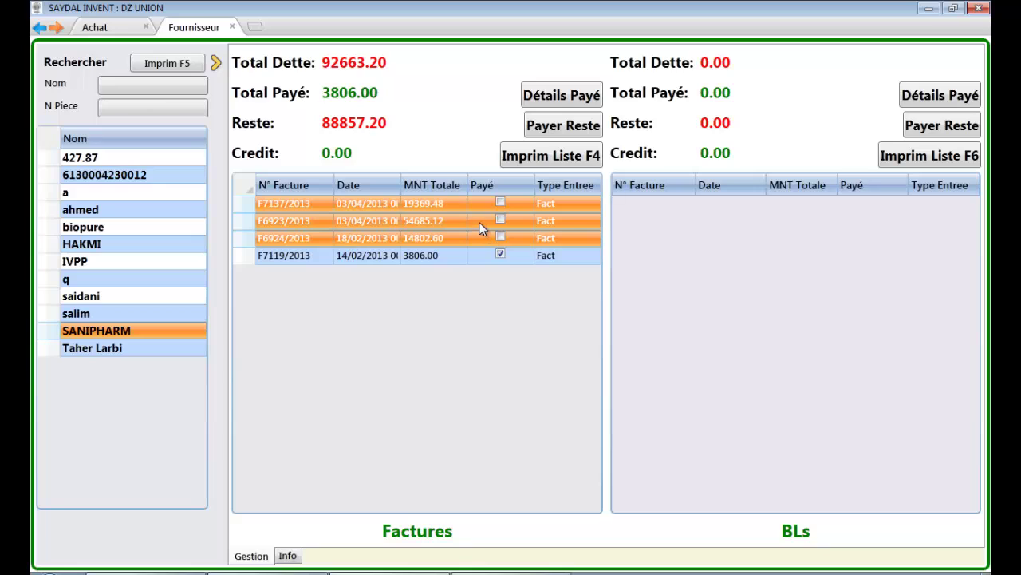
left_click(480, 228, "ctrl")
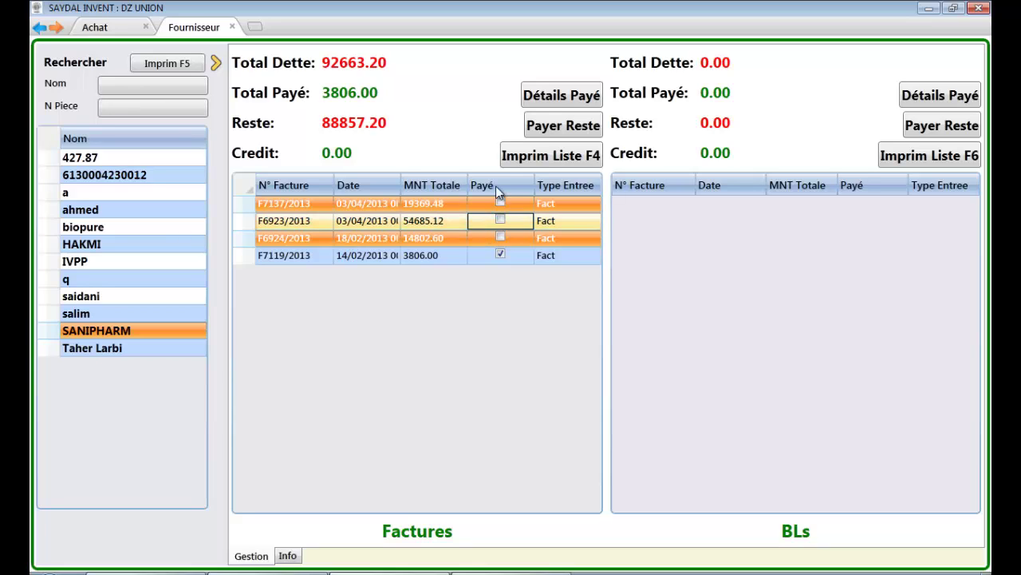
left_click(561, 127)
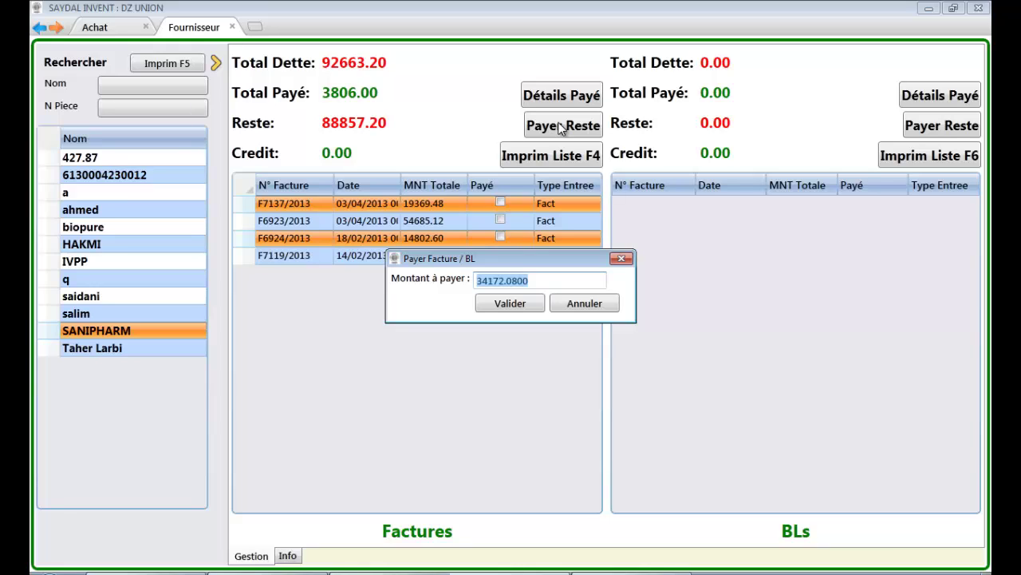
left_click(508, 307)
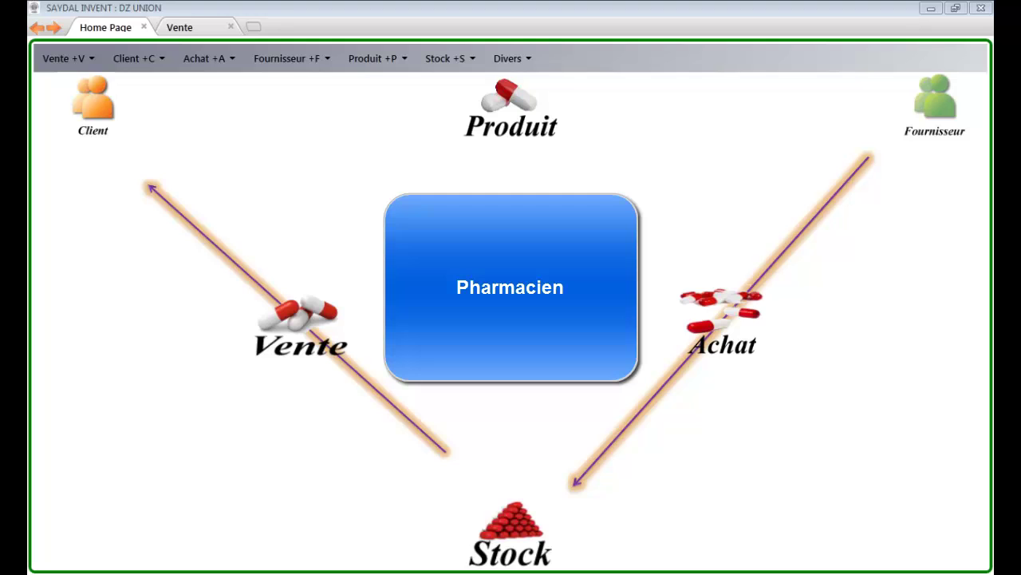
Step: Open Pharmaciens, view the Info form, then return to Gestion showing AZZE's invoice AQS balances of 5.00
left_click(512, 59)
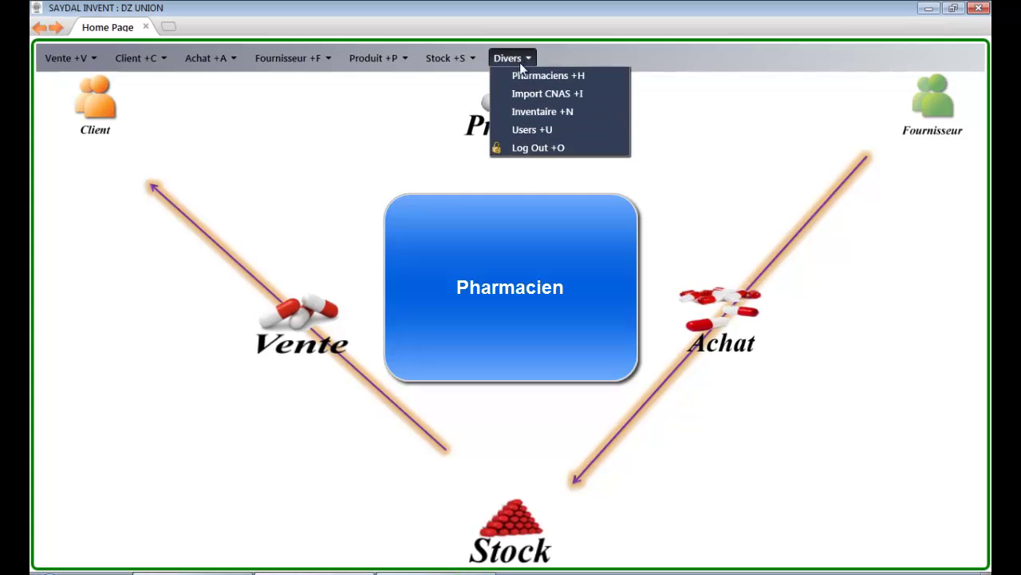
left_click(526, 75)
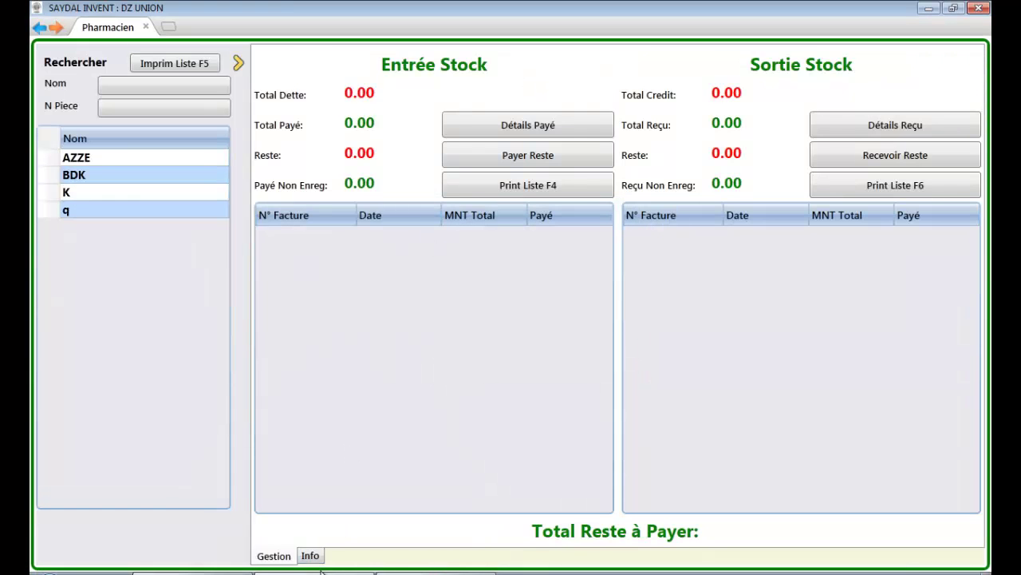
left_click(315, 557)
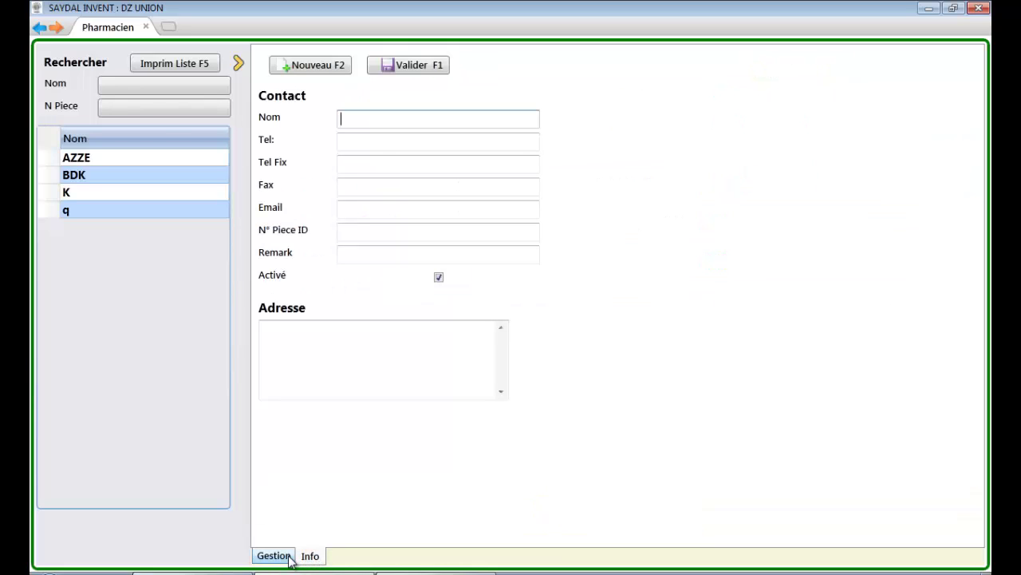
left_click(276, 557)
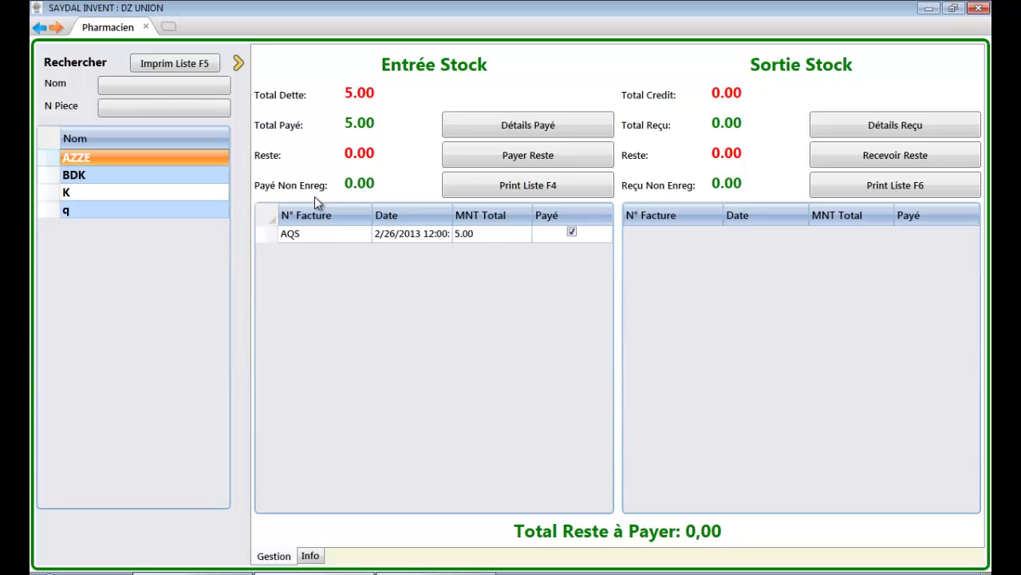
Step: Open invoice AQS's Liste de Lots showing its BIODAZOLE, PARACETAL and BETASONE lots
mouse_move(314, 197)
left_click(509, 235)
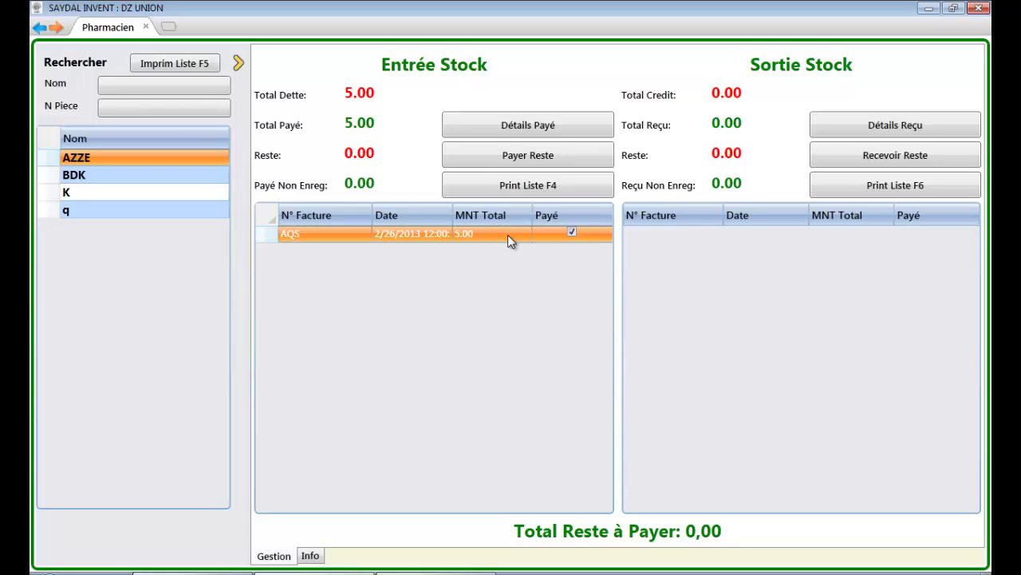
double_click(507, 234)
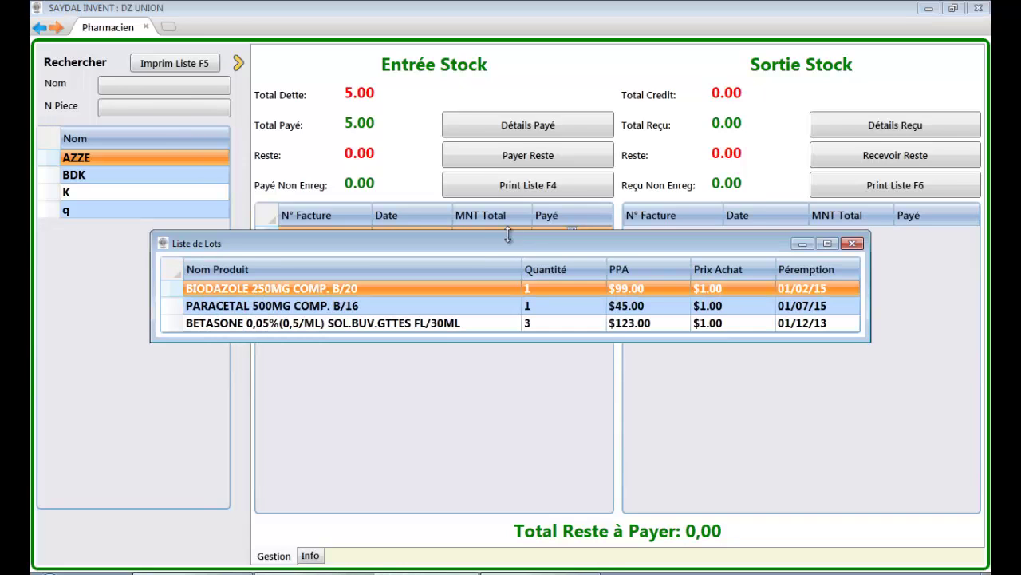